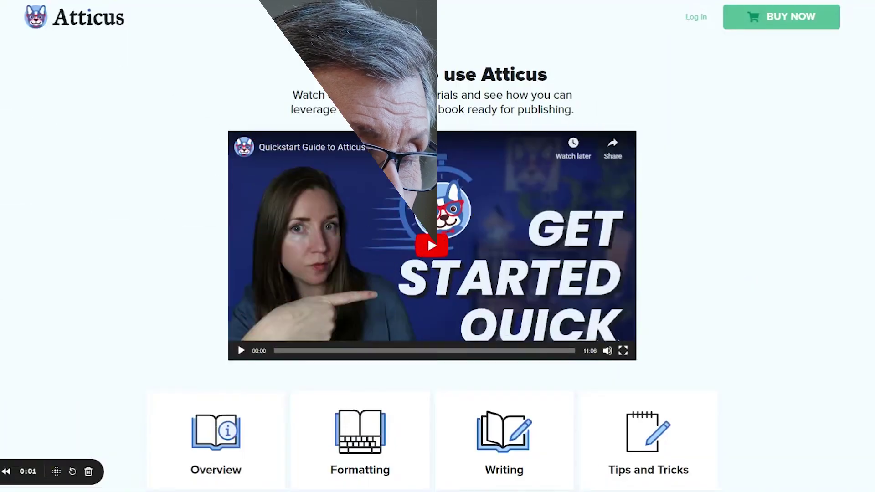
# Open the Atticus article on calculating image size for print.
pyautogui.scroll(-15, 263, 205)
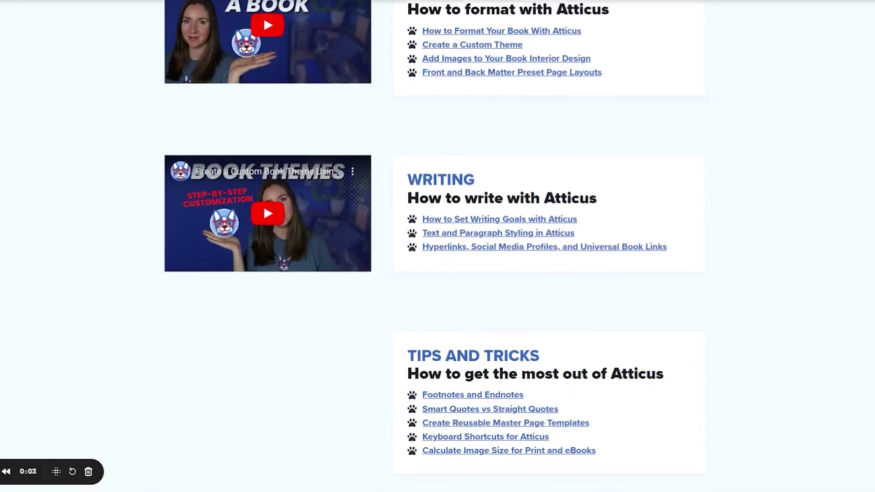
pyautogui.scroll(-4, 264, 205)
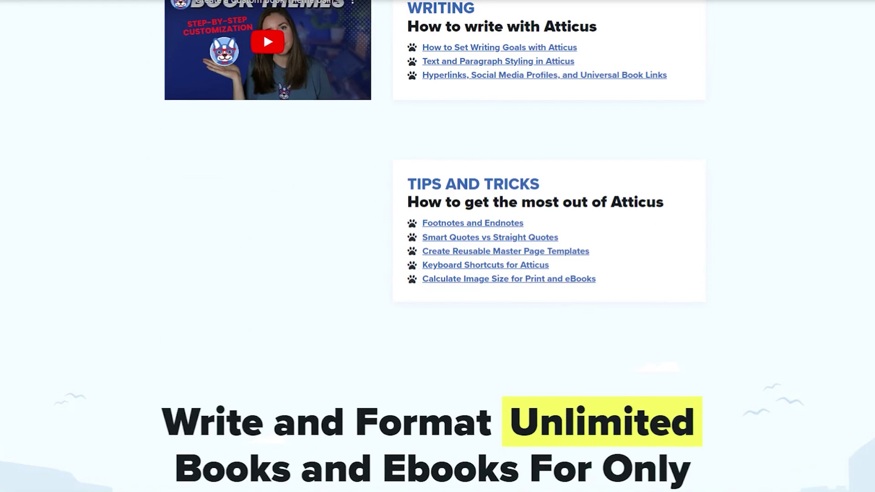
pyautogui.click(508, 278)
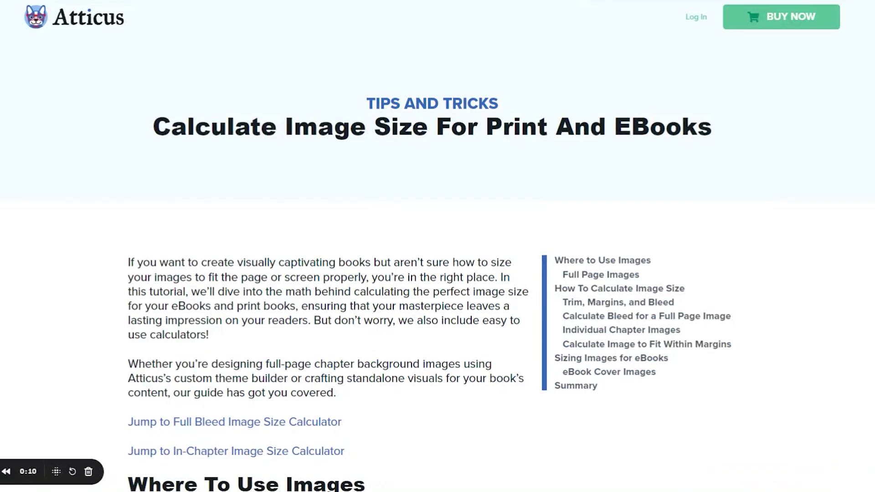
# Calculate full-bleed size for a 6 × 9 in trim: 6.125 × 9.250 in, 1838 × 2775 px.
pyautogui.scroll(-20, 328, 283)
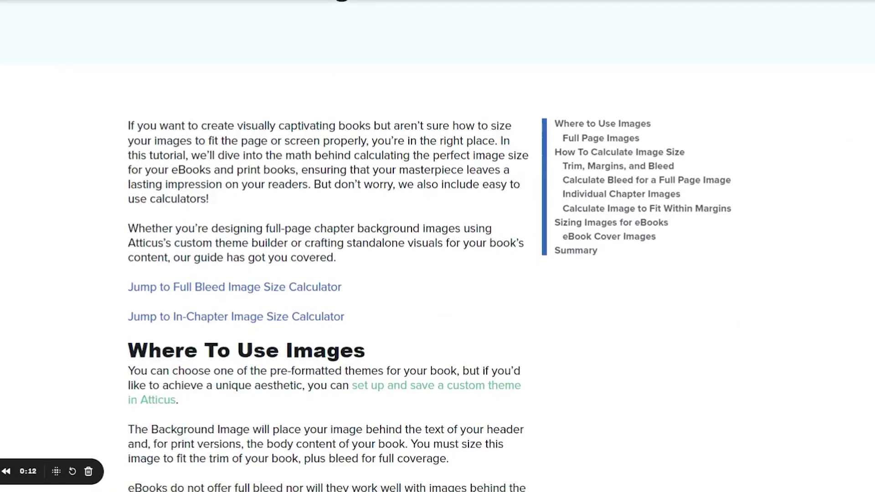
pyautogui.scroll(-20, 328, 282)
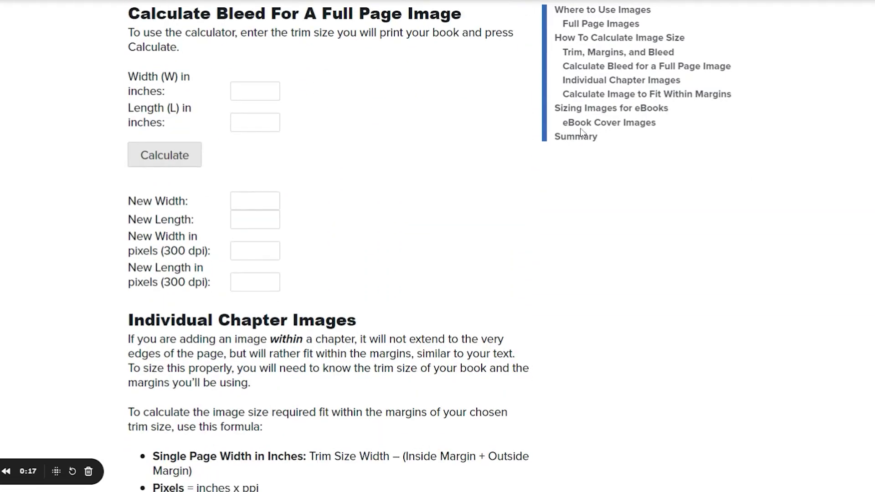
pyautogui.click(269, 91)
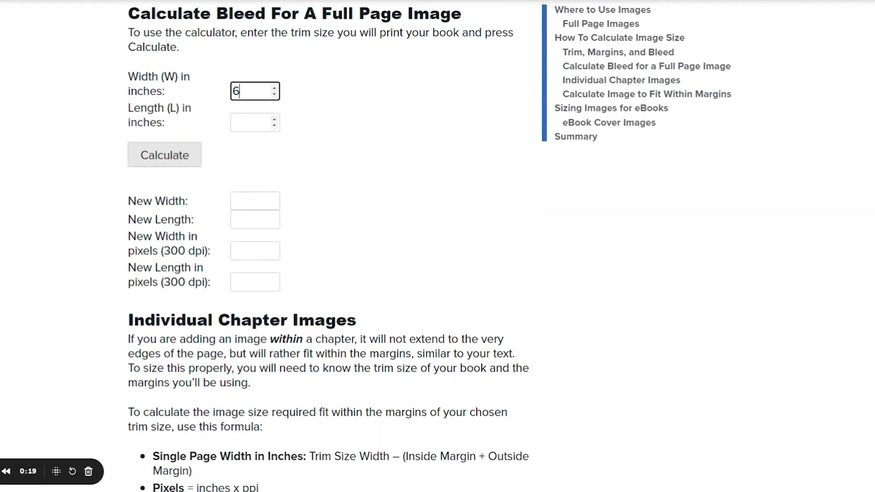
pyautogui.click(251, 122)
pyautogui.write('9')
pyautogui.click(184, 154)
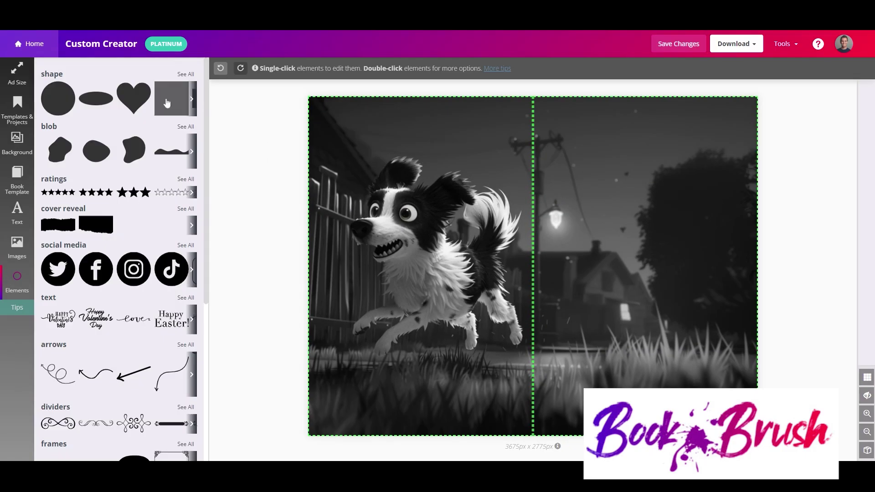
# Cover the right page of the dog spread with a semi-transparent dark rectangle.
pyautogui.moveTo(171, 97); pyautogui.dragTo(499, 160)
pyautogui.moveTo(657, 328); pyautogui.dragTo(656, 419)
pyautogui.moveTo(659, 278); pyautogui.dragTo(748, 275)
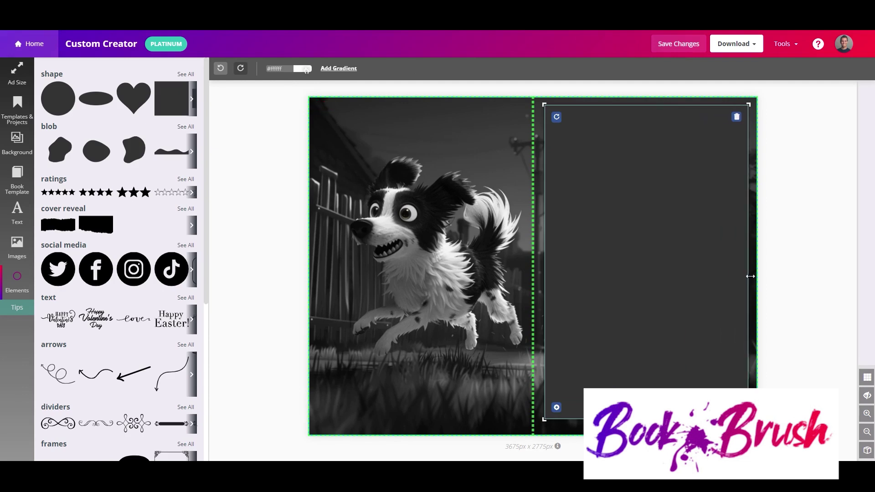
pyautogui.click(349, 68)
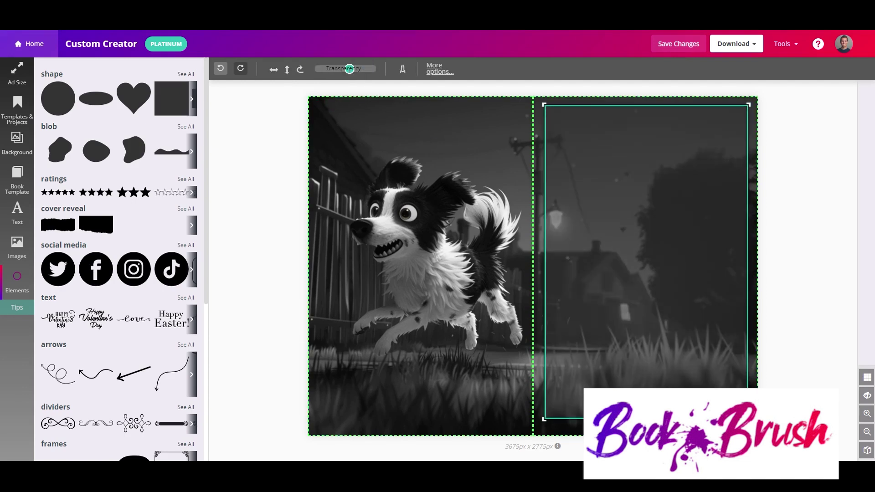
pyautogui.moveTo(349, 69); pyautogui.dragTo(354, 69)
pyautogui.moveTo(578, 106); pyautogui.dragTo(531, 88)
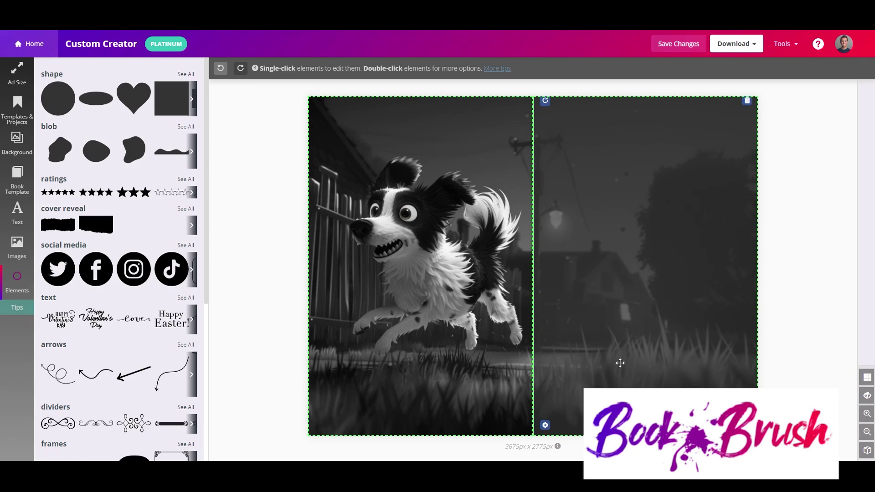
# Save the design and download the spread image to the computer.
pyautogui.click(660, 203)
pyautogui.click(738, 44)
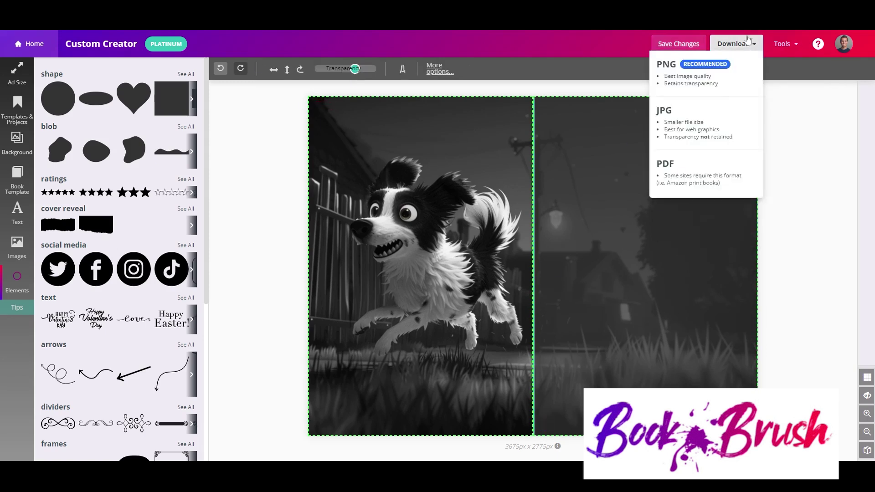
pyautogui.click(703, 72)
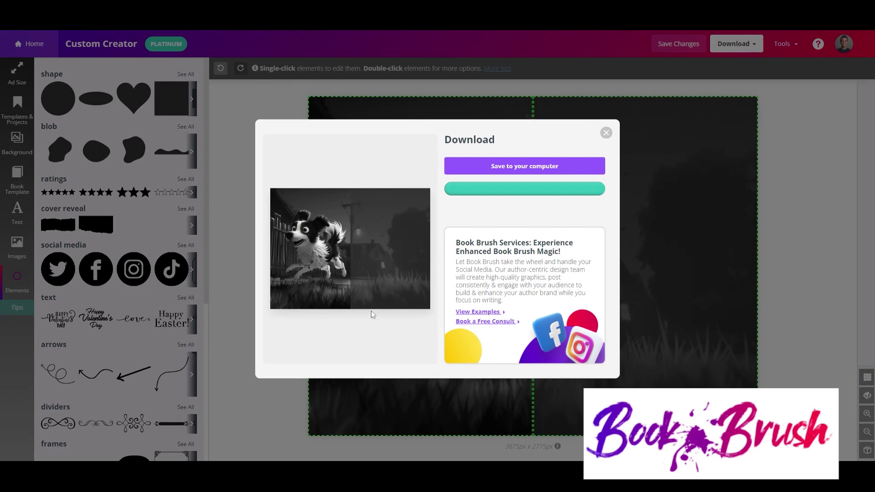
pyautogui.click(524, 166)
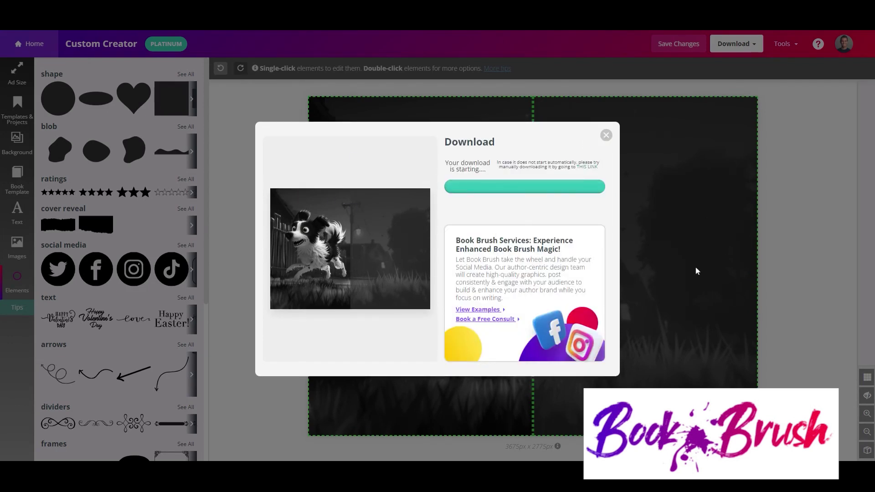
pyautogui.click(606, 135)
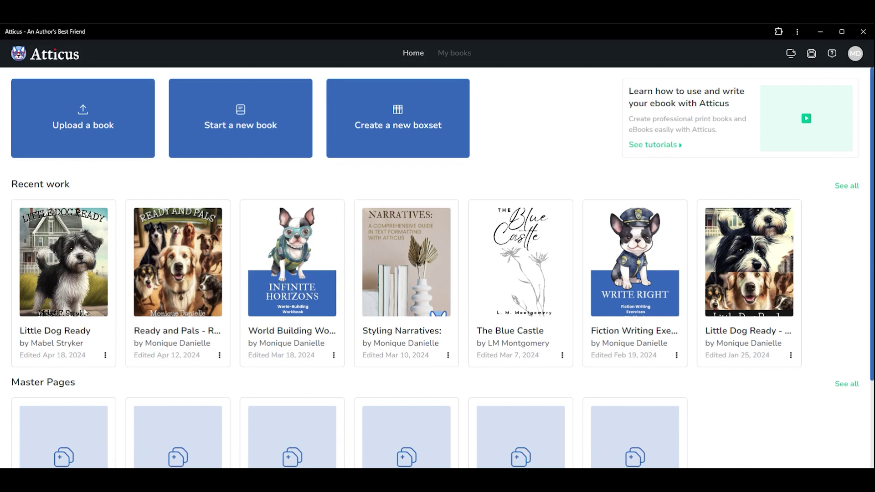
# Open Little Dog Ready and add a full-page image page, moved into the front matter.
pyautogui.click(84, 311)
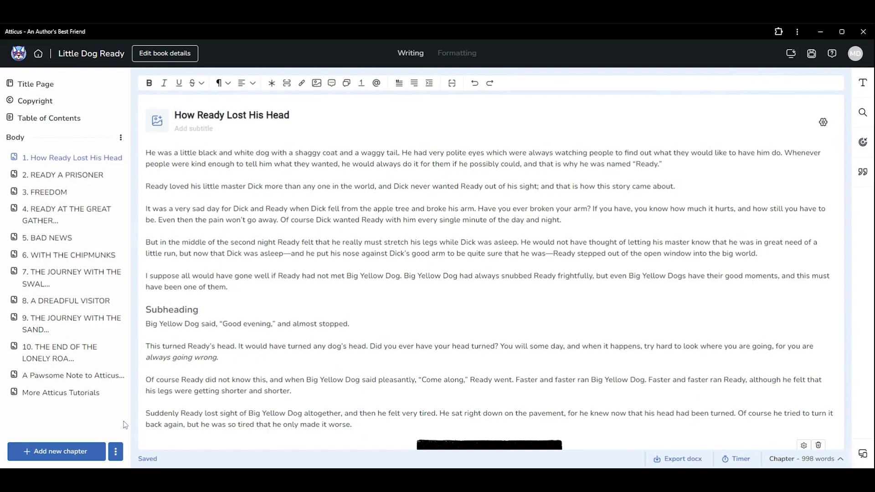
pyautogui.click(114, 453)
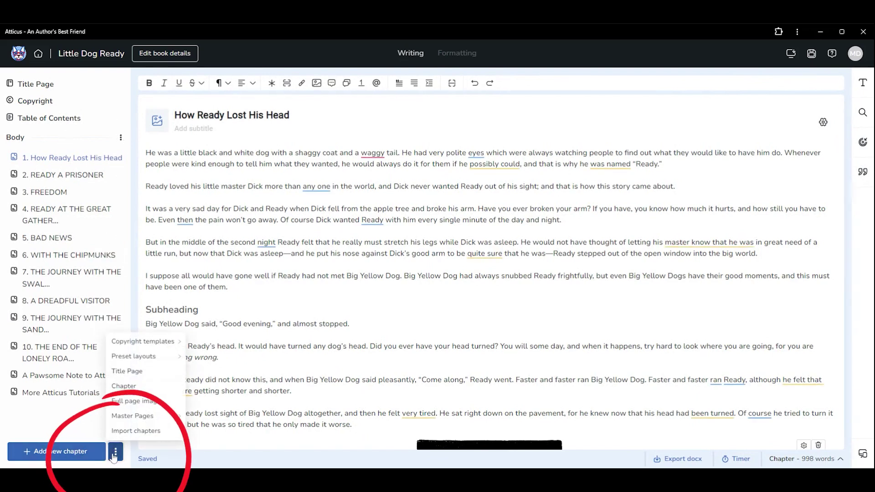
pyautogui.click(123, 401)
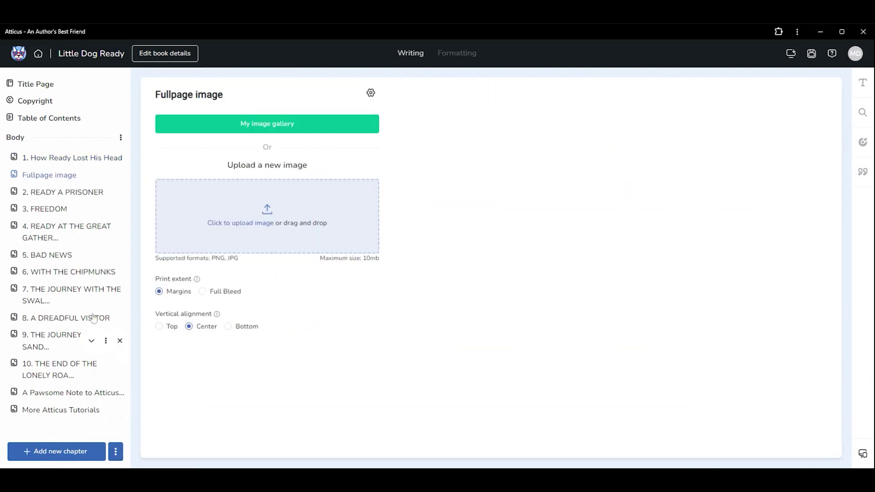
pyautogui.moveTo(49, 181); pyautogui.dragTo(48, 132)
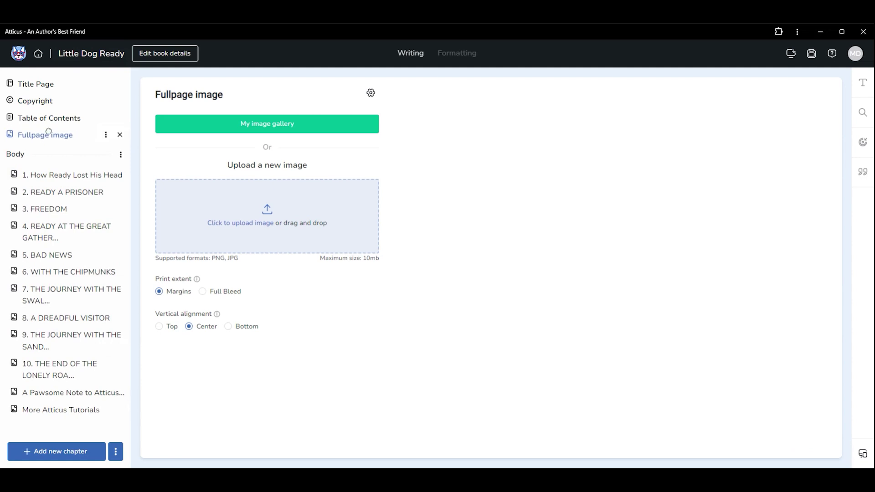
# Add a second full-page image page above Body and select the first page's title.
pyautogui.click(116, 451)
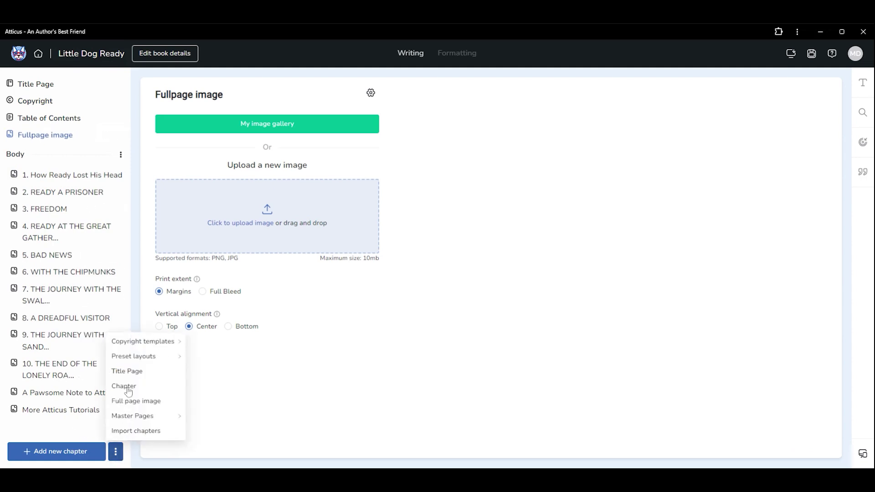
pyautogui.click(130, 405)
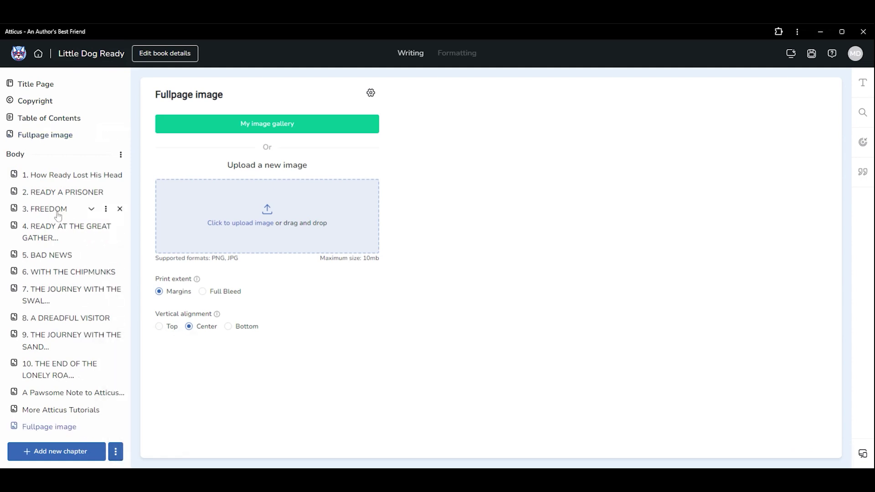
pyautogui.moveTo(44, 426); pyautogui.dragTo(41, 141)
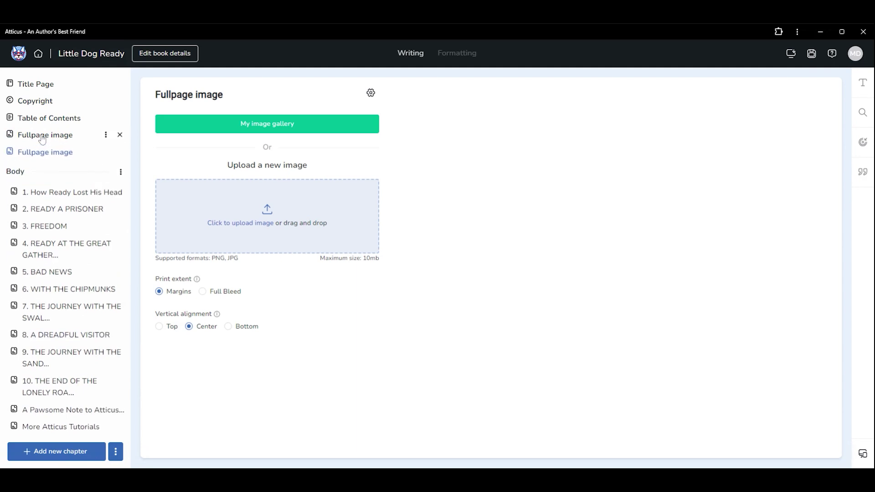
pyautogui.click(42, 139)
pyautogui.click(199, 95)
# Retitle the two image pages 'Left Map' and 'Right Map'.
pyautogui.hotkey('ctrl', 'a')
pyautogui.write('Left Map')
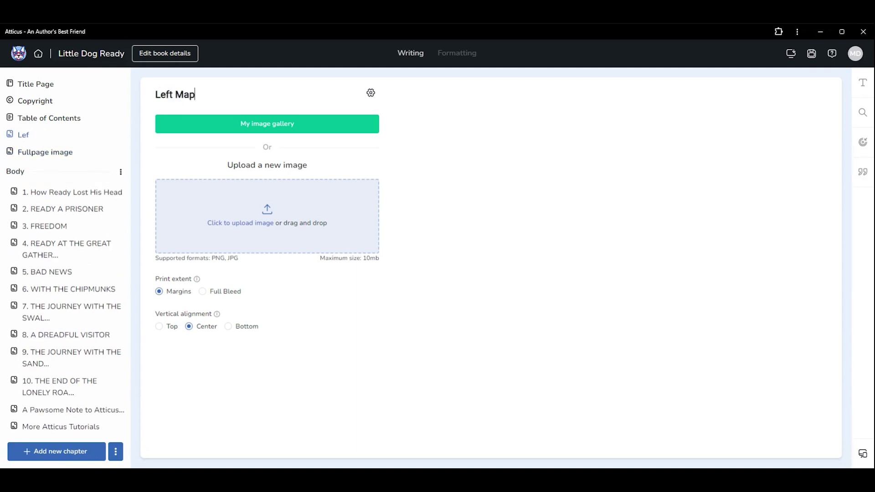
pyautogui.click(68, 156)
pyautogui.hotkey('ctrl', 'a')
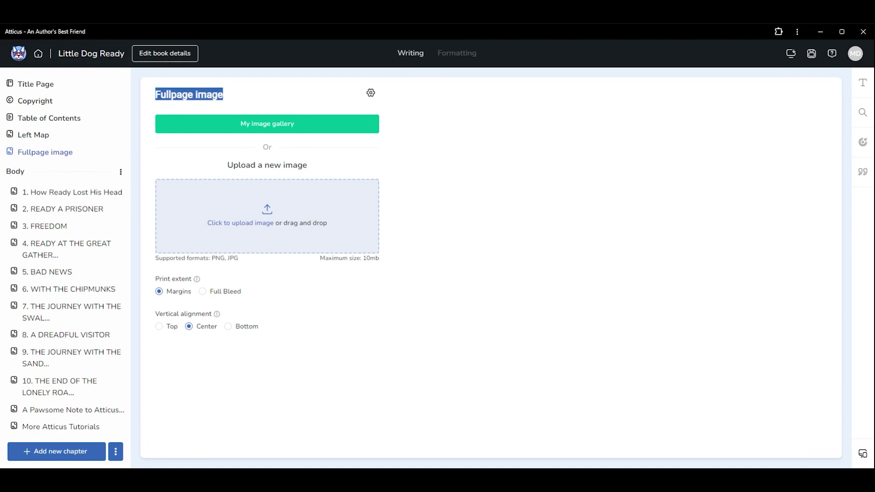
pyautogui.write('Right Map')
# Set Left Map to begin on a left-hand page and Right Map on a right-hand page.
pyautogui.click(51, 138)
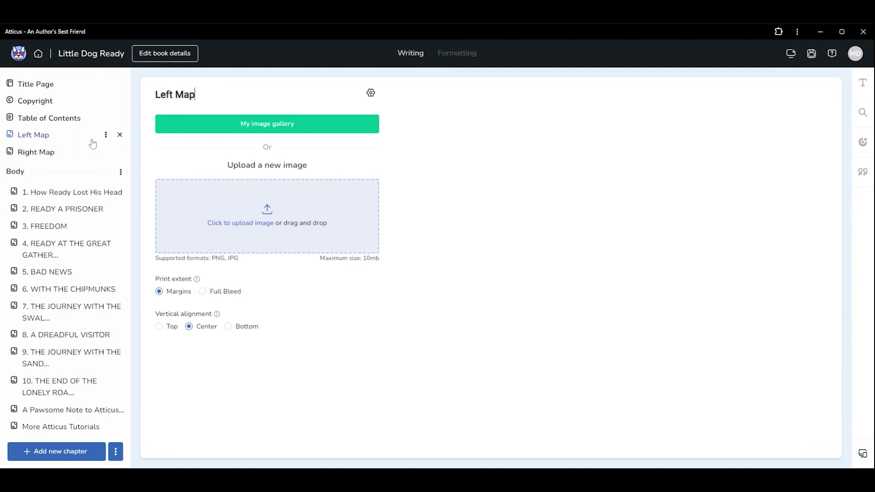
pyautogui.click(105, 138)
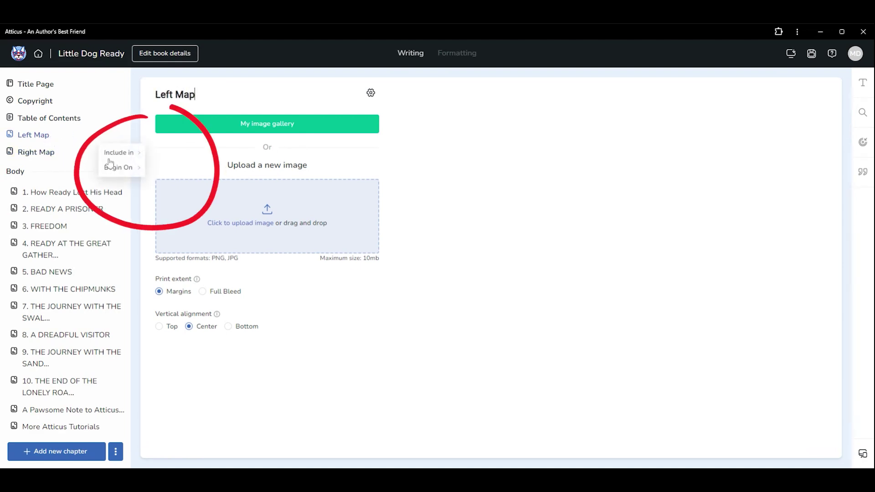
pyautogui.moveTo(111, 176)
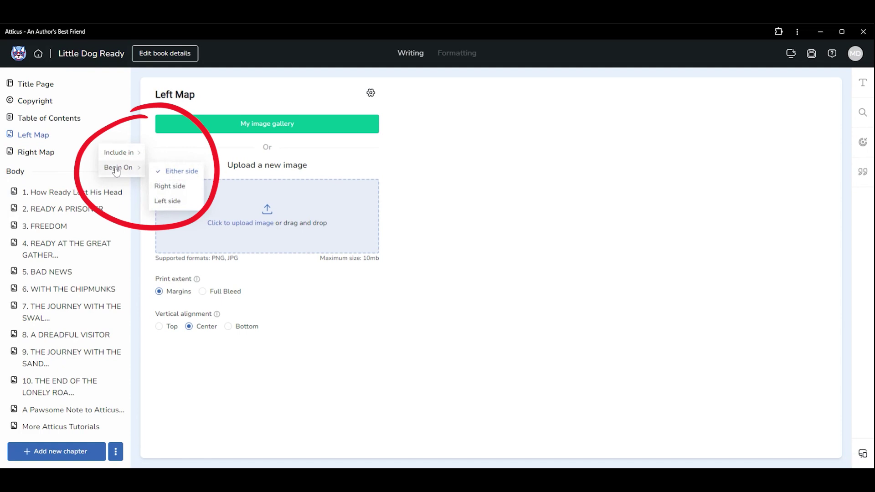
pyautogui.click(171, 203)
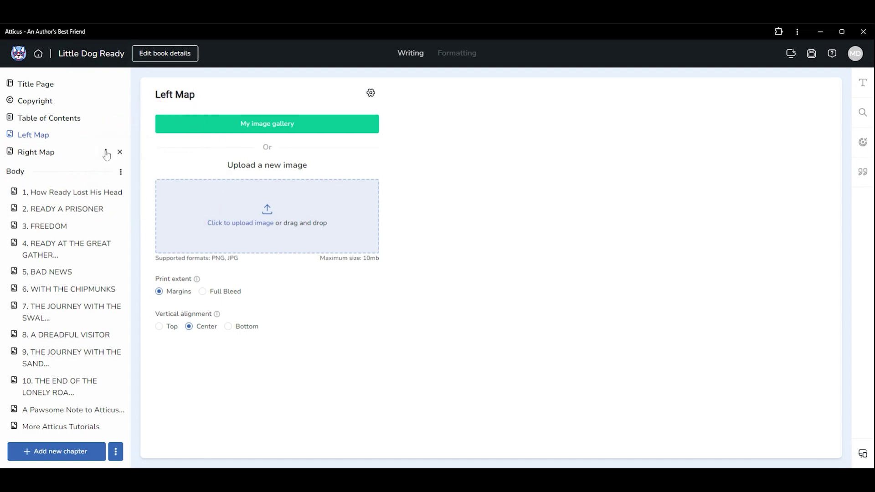
pyautogui.click(106, 154)
pyautogui.moveTo(121, 184)
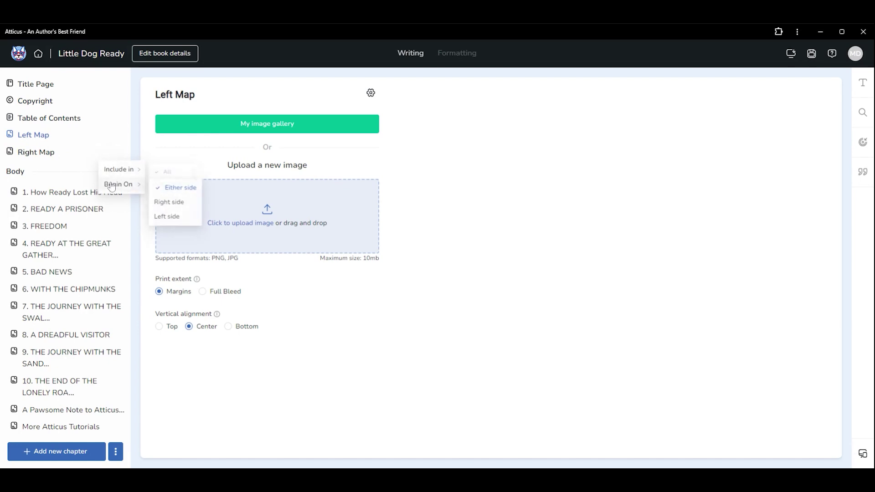
pyautogui.click(162, 207)
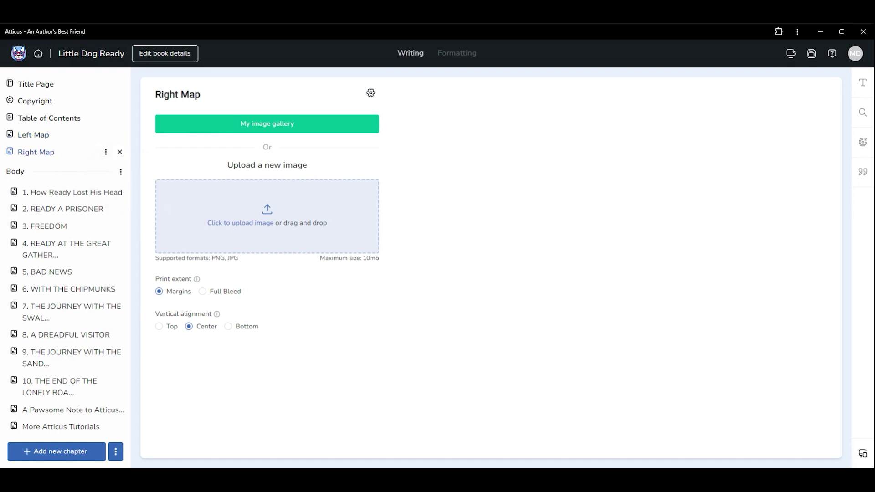
pyautogui.click(29, 135)
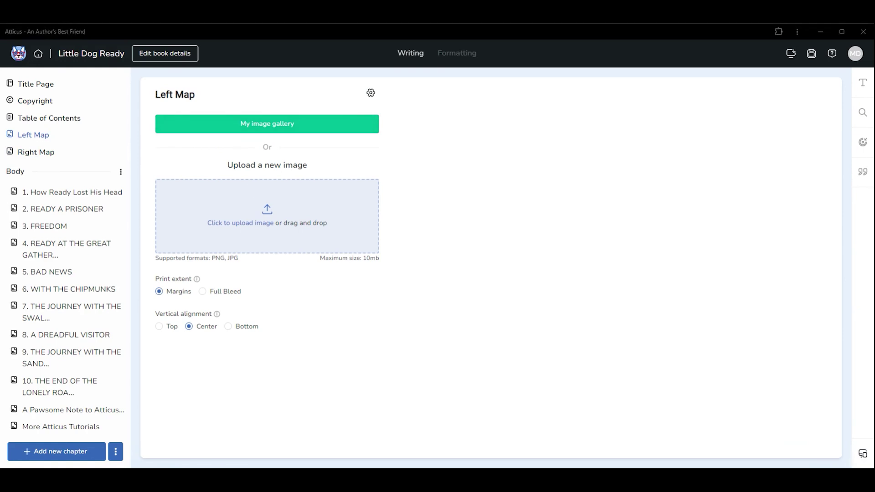
# Place the first village map, 1_pngxOMgFPyXY0VN_ce.png, on Left Map at Full Bleed.
pyautogui.click(319, 124)
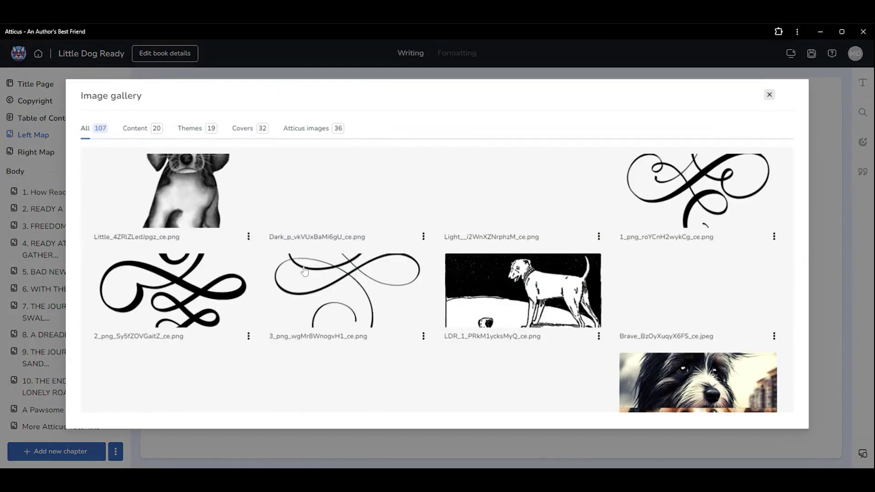
pyautogui.scroll(-2, 338, 255)
pyautogui.scroll(-10, 346, 282)
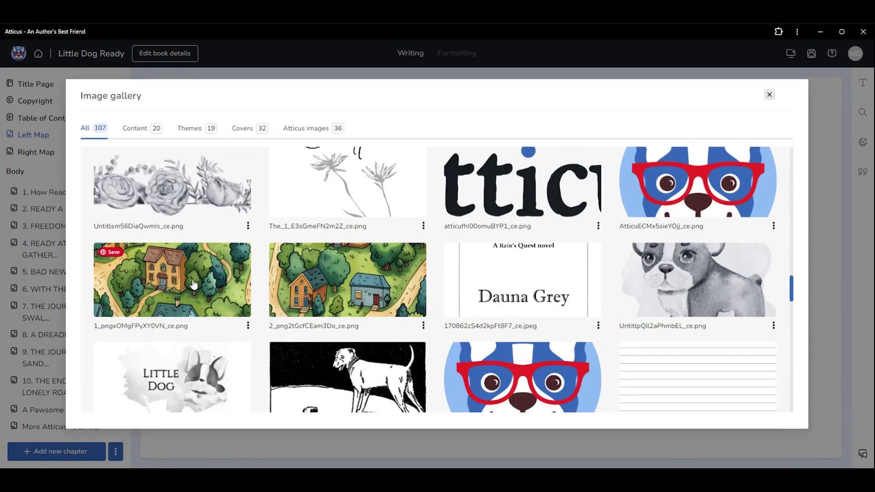
pyautogui.click(194, 282)
pyautogui.click(203, 293)
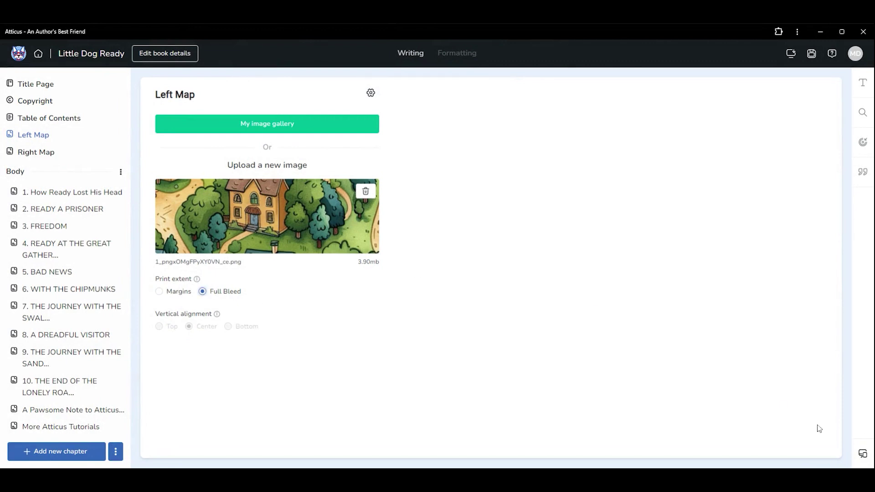
# Show the book preview using the Print device option.
pyautogui.click(862, 454)
pyautogui.click(684, 112)
pyautogui.click(687, 130)
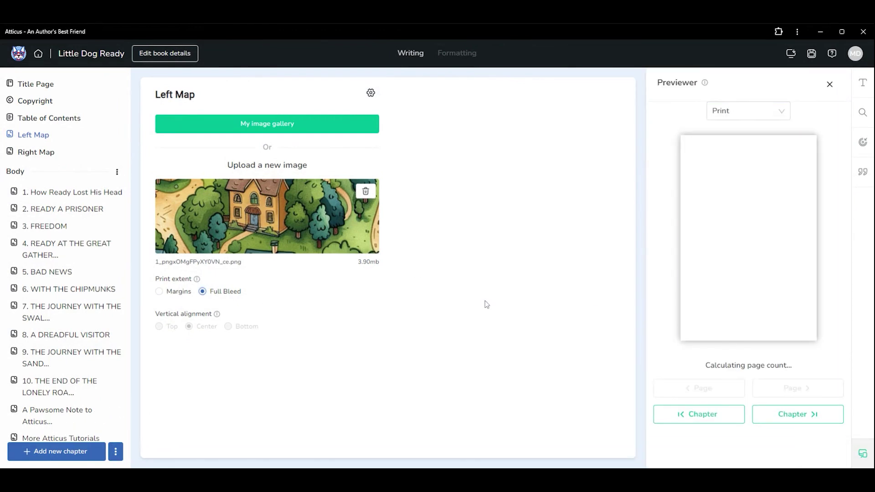
# Fill Right Map with the second village map at Full Bleed, then open chapter 1.
pyautogui.click(32, 153)
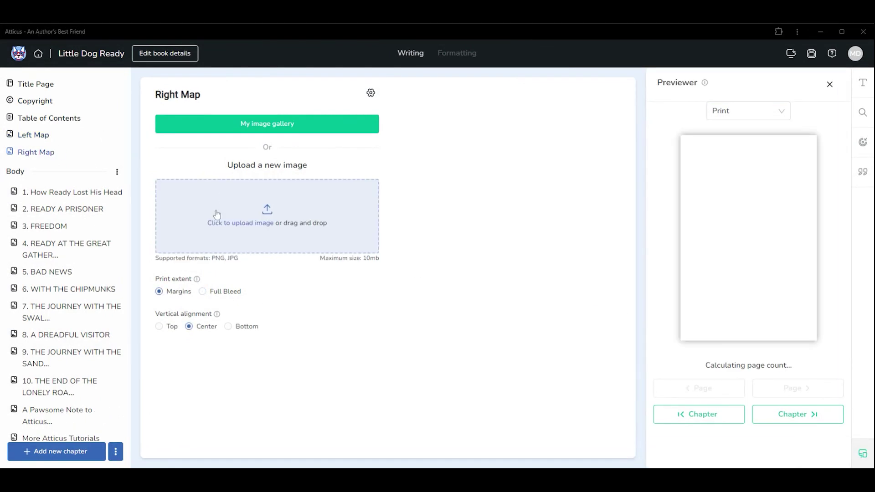
pyautogui.click(237, 126)
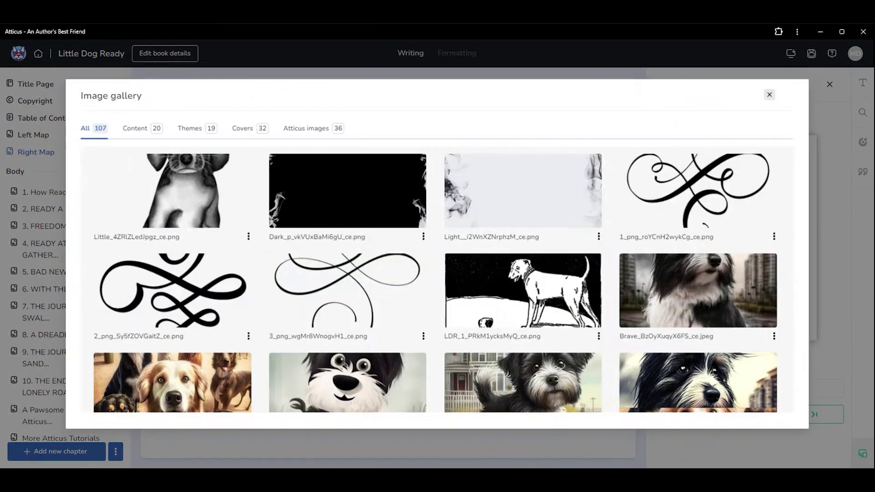
pyautogui.scroll(-10, 282, 262)
pyautogui.scroll(4, 270, 228)
pyautogui.click(347, 382)
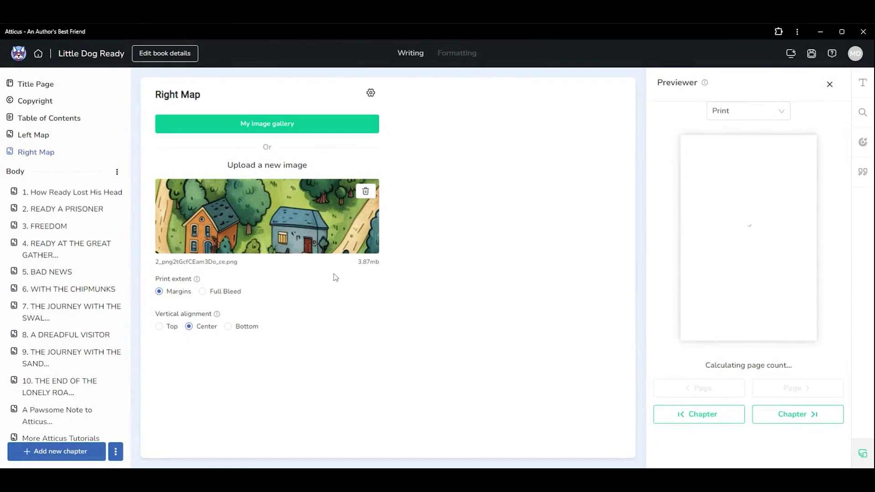
pyautogui.click(225, 292)
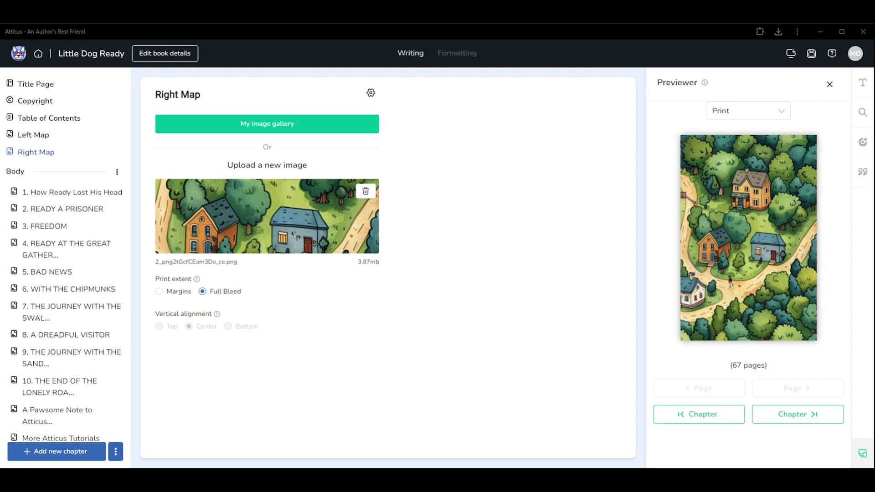
pyautogui.click(36, 193)
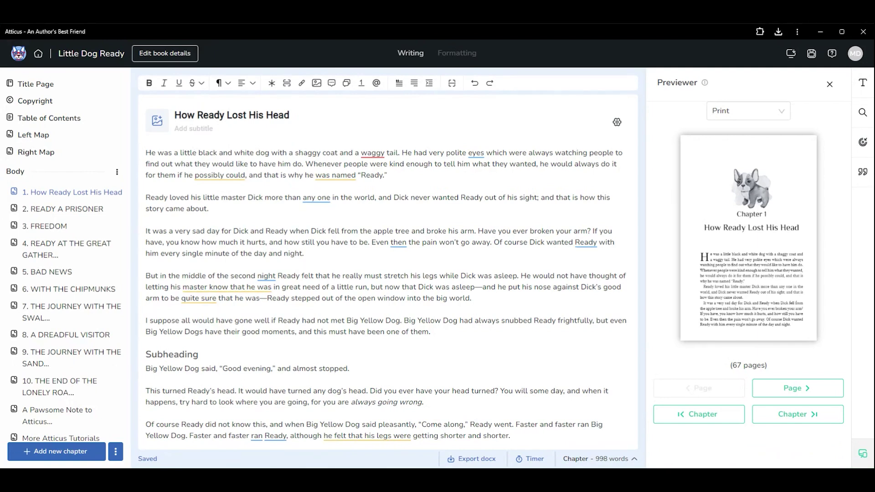
# Add a full-page image page, move it up, and make it begin on a left-hand page.
pyautogui.click(116, 452)
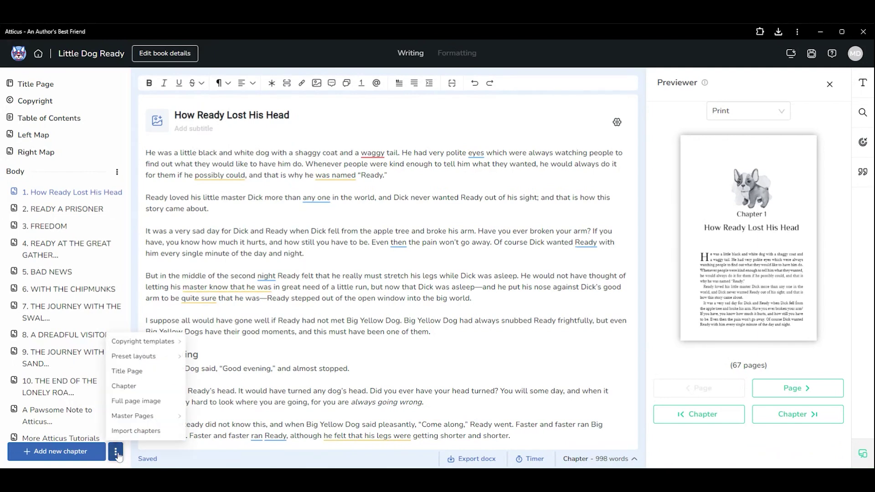
pyautogui.click(128, 402)
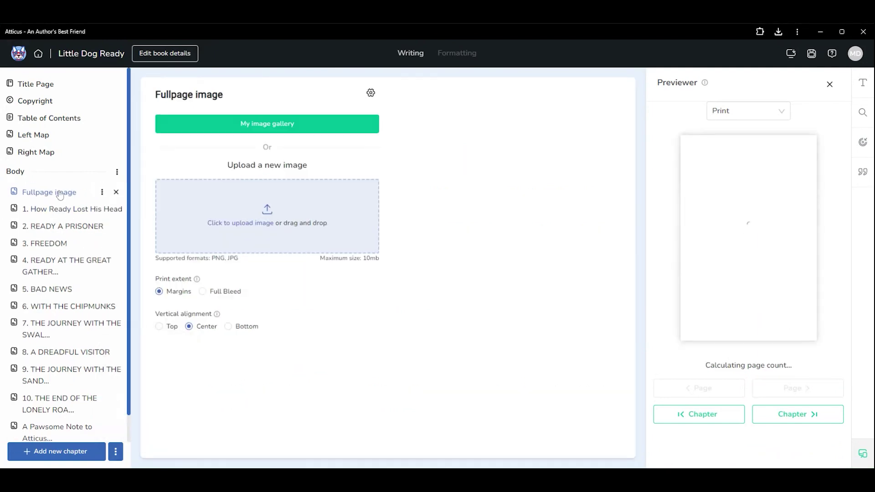
pyautogui.moveTo(60, 194); pyautogui.dragTo(58, 169)
pyautogui.click(102, 169)
pyautogui.moveTo(117, 202)
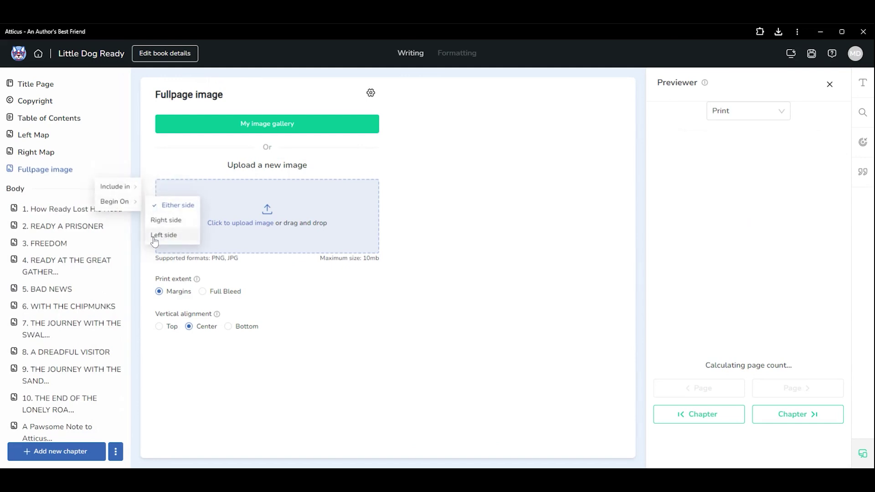
pyautogui.click(154, 235)
# Title the new page 'Chapter 1 Left', then add another full-page image page after chapter 1.
pyautogui.tripleClick(201, 96)
pyautogui.write('Chapter 1 L')
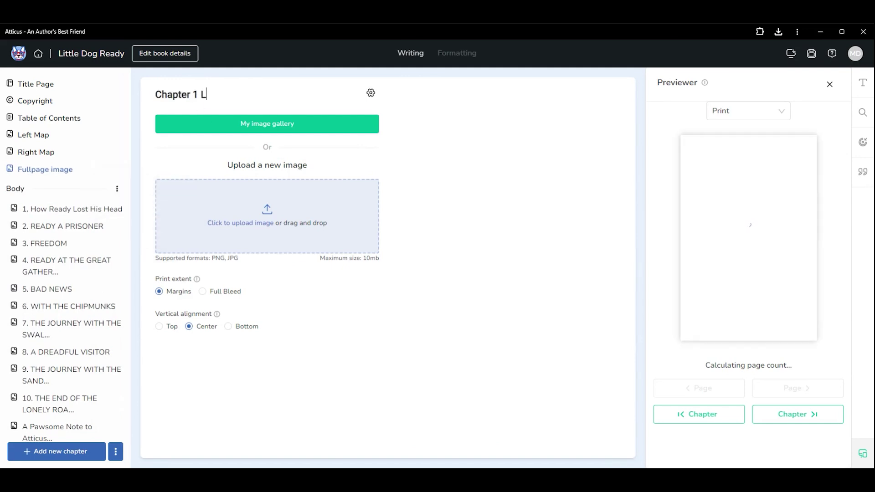
pyautogui.write('eft')
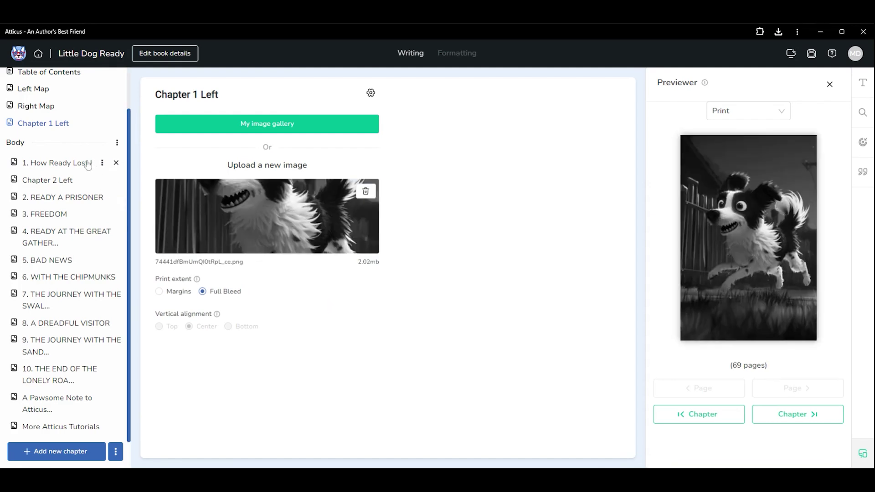
pyautogui.click(102, 162)
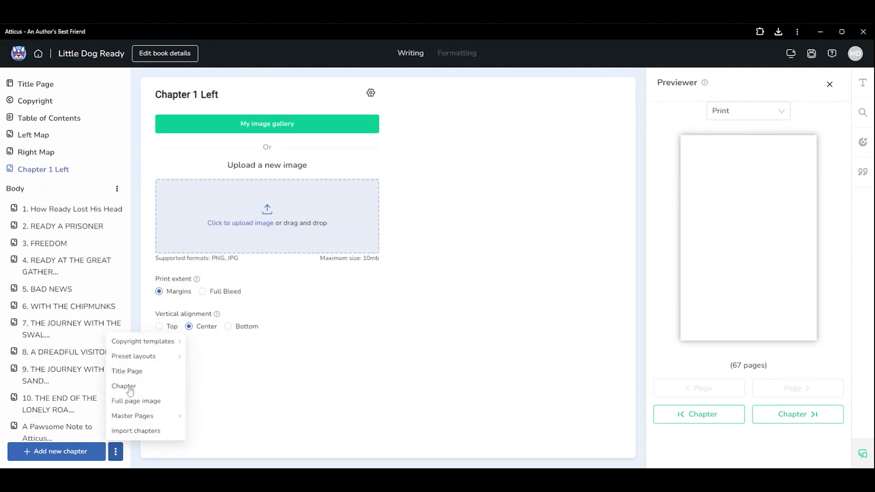
pyautogui.click(130, 400)
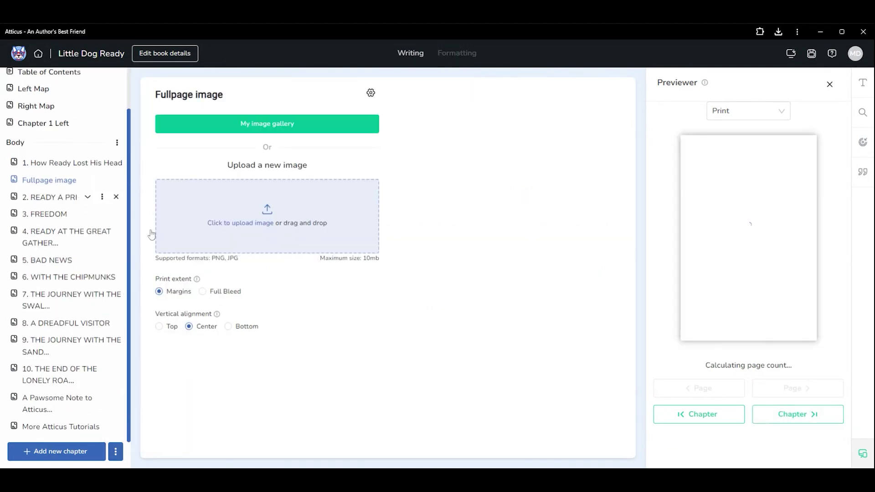
# Name the new page 'Chapter 2 Left', return to chapter 1, and switch to Formatting.
pyautogui.tripleClick(173, 95)
pyautogui.write('Chapter 2 Left')
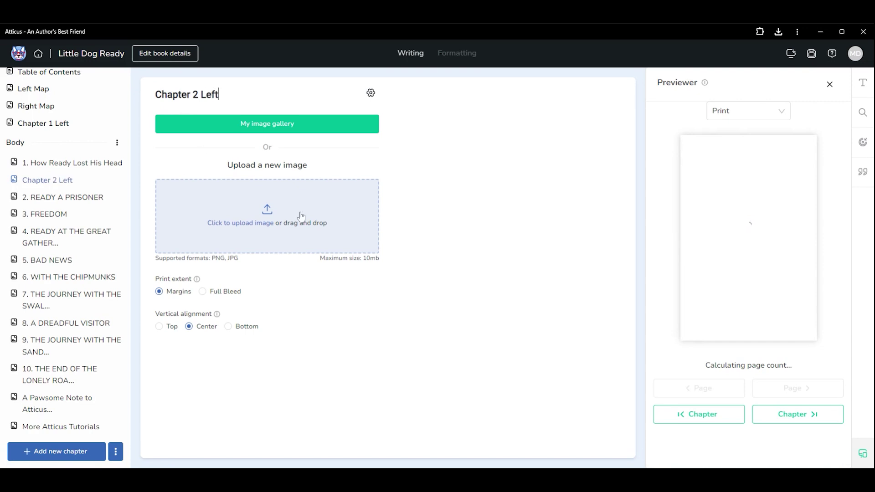
pyautogui.click(55, 162)
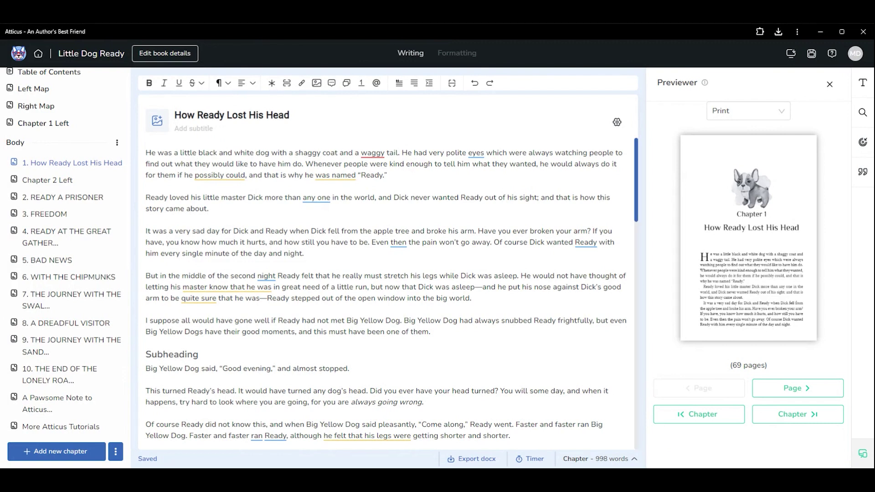
pyautogui.click(454, 55)
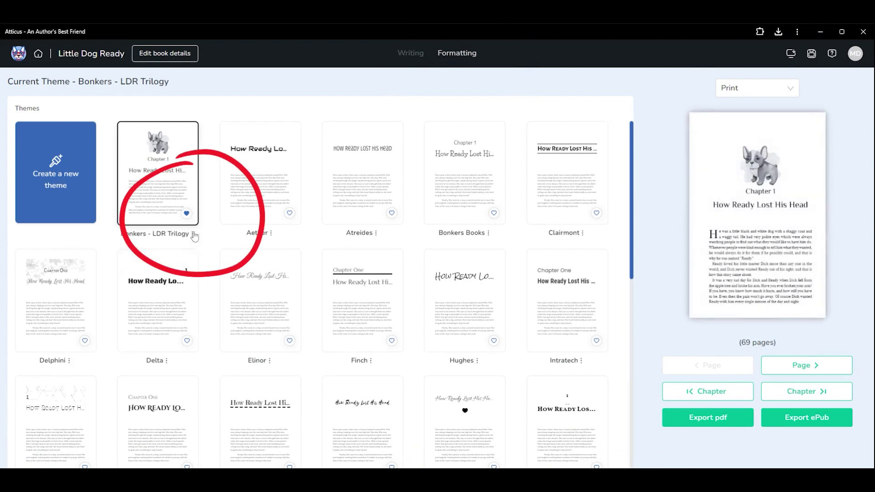
# Edit the Bonkers - LDR Trilogy theme to use an uploaded night image as chapter background.
pyautogui.click(195, 234)
pyautogui.click(189, 174)
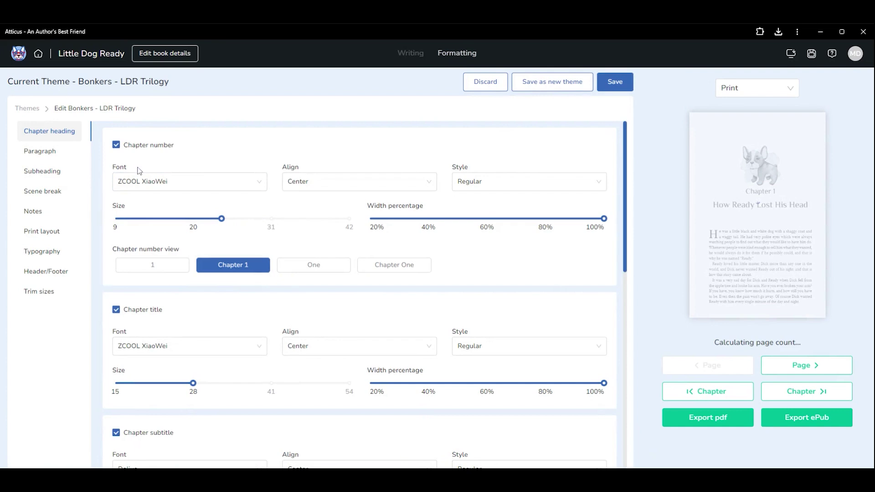
pyautogui.scroll(-10, 139, 171)
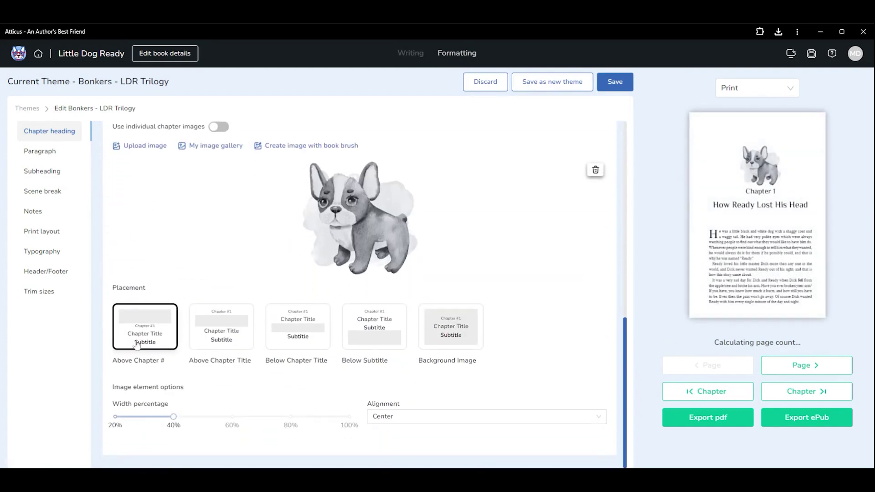
pyautogui.click(459, 331)
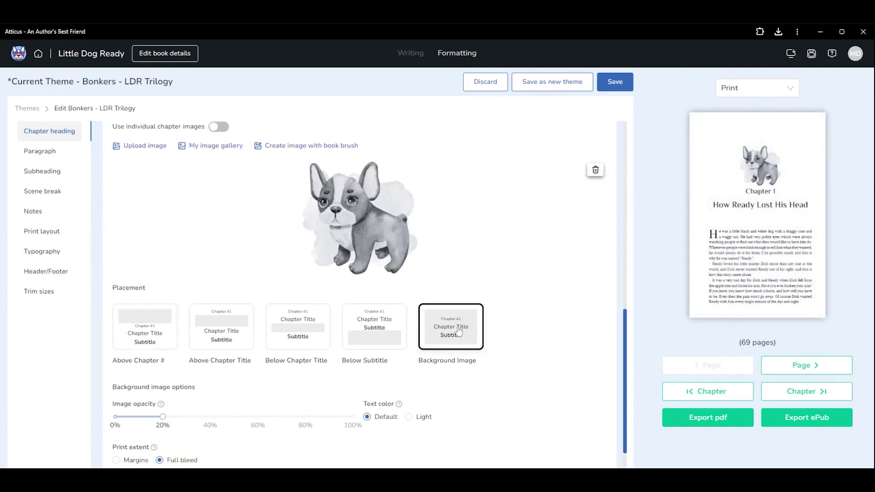
pyautogui.click(154, 149)
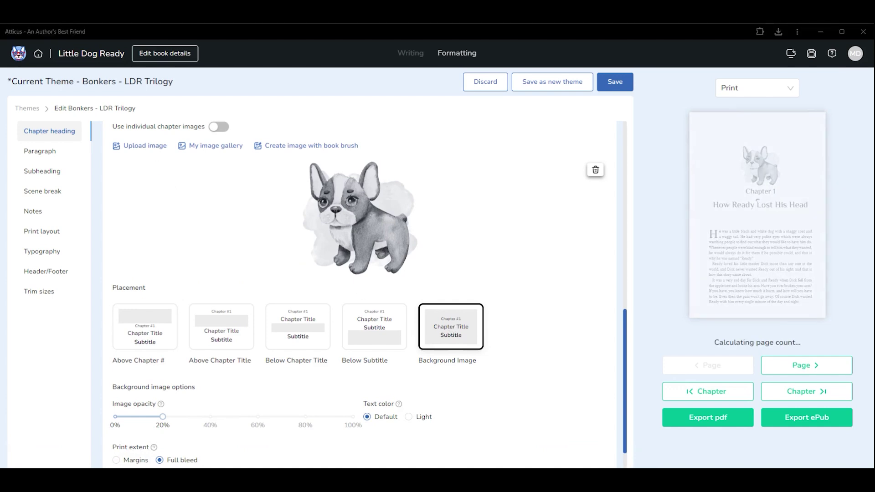
pyautogui.doubleClick(275, 365)
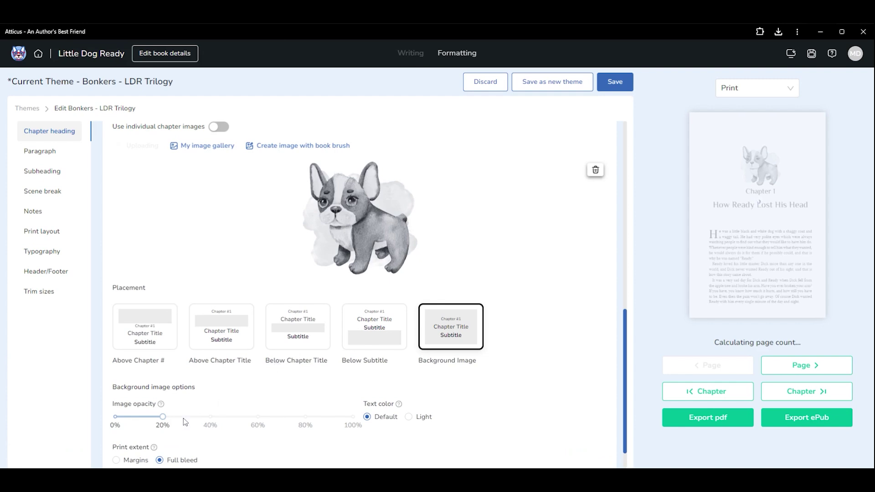
# Set image opacity to 100%, light text, individual chapter images on, and save the theme.
pyautogui.moveTo(163, 421)
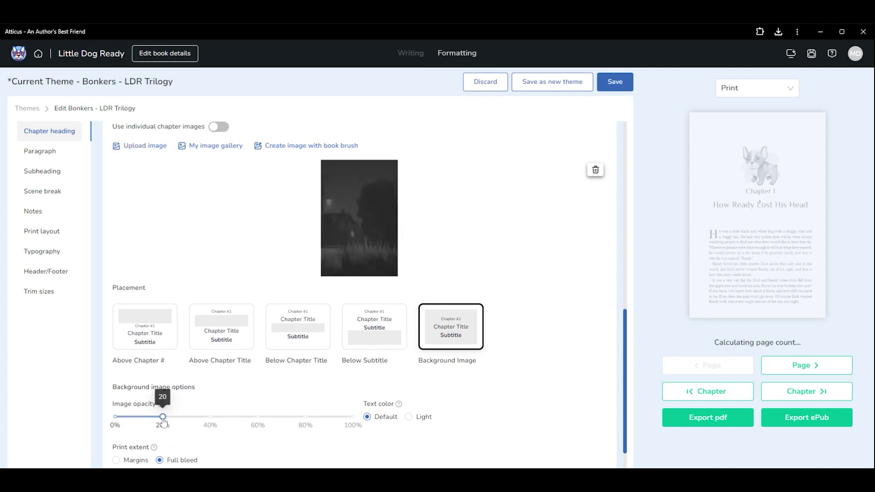
pyautogui.moveTo(162, 421); pyautogui.dragTo(359, 429)
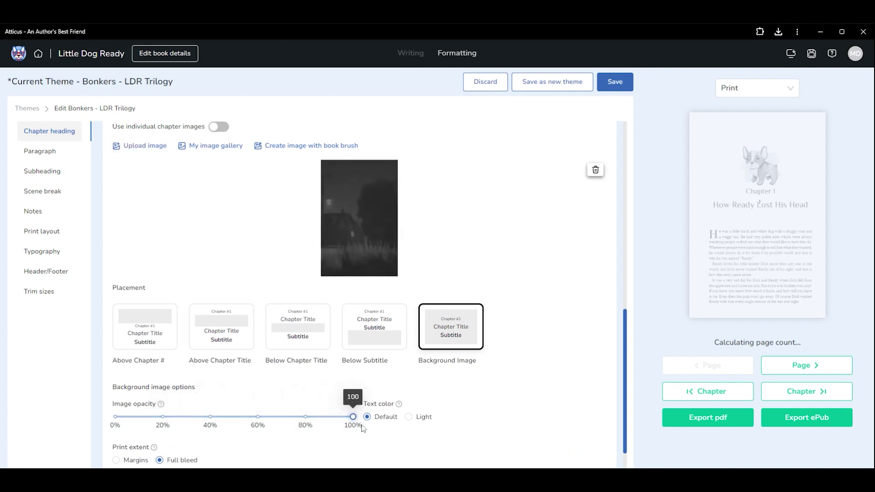
pyautogui.click(410, 417)
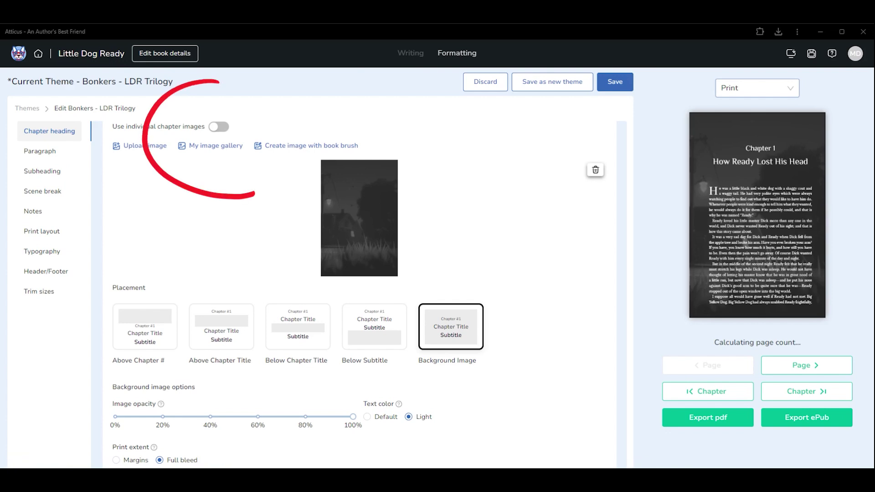
pyautogui.click(217, 128)
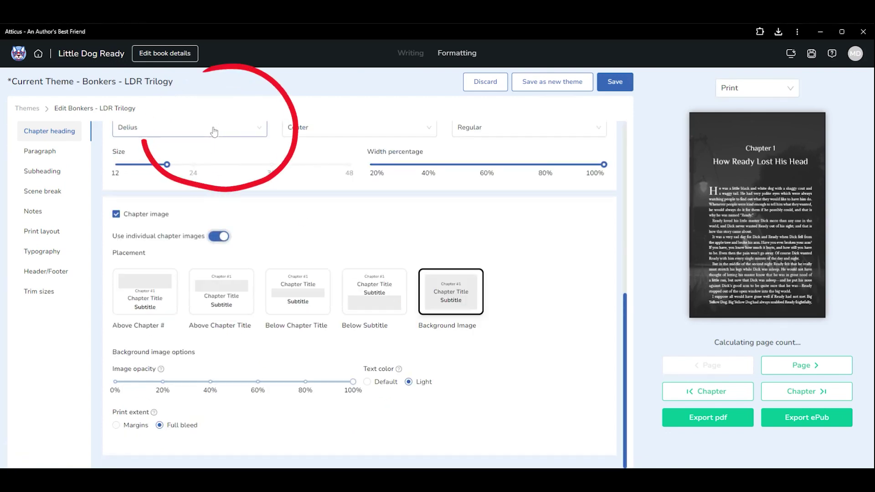
pyautogui.click(615, 85)
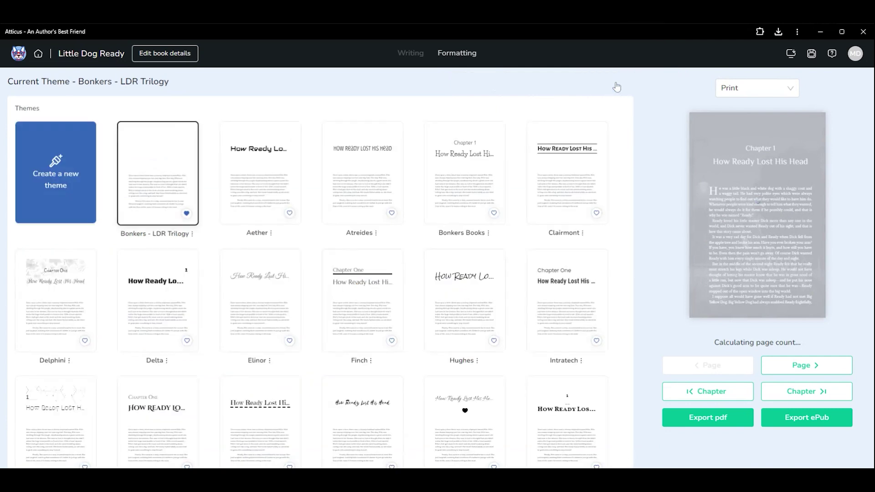
pyautogui.click(415, 57)
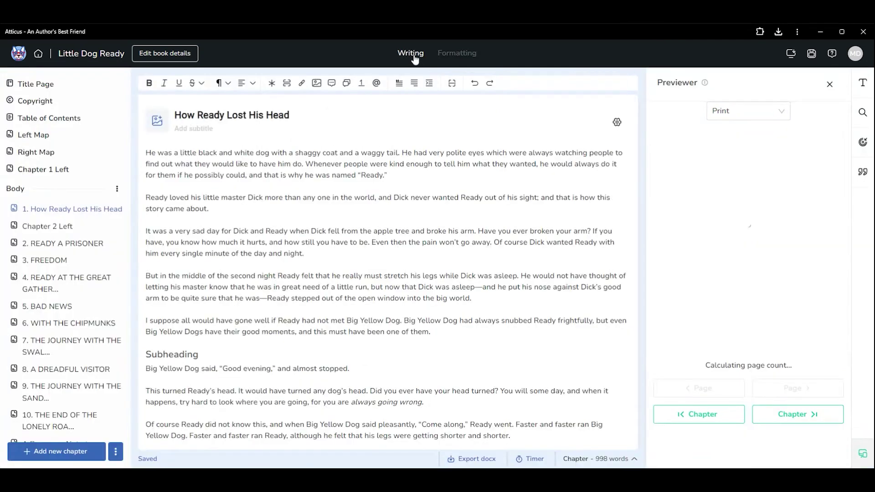
# Set chapter 1's own chapter image to the dark night scene from the image gallery.
pyautogui.click(155, 127)
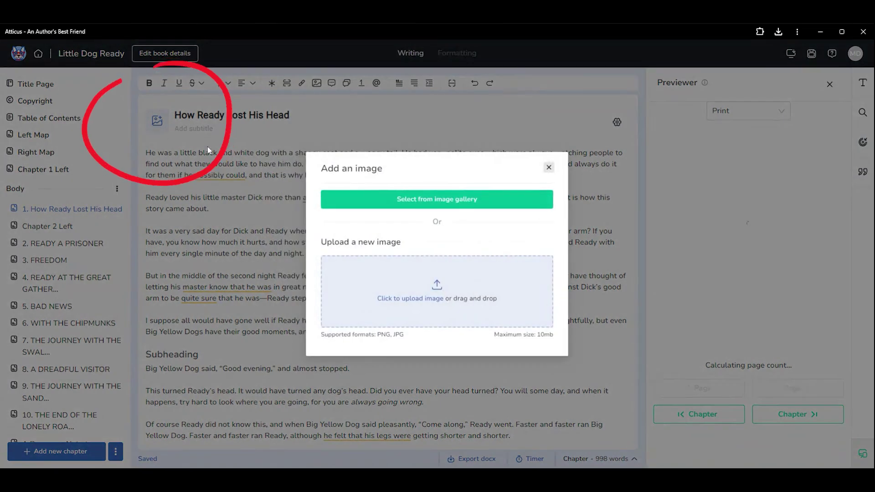
pyautogui.click(381, 196)
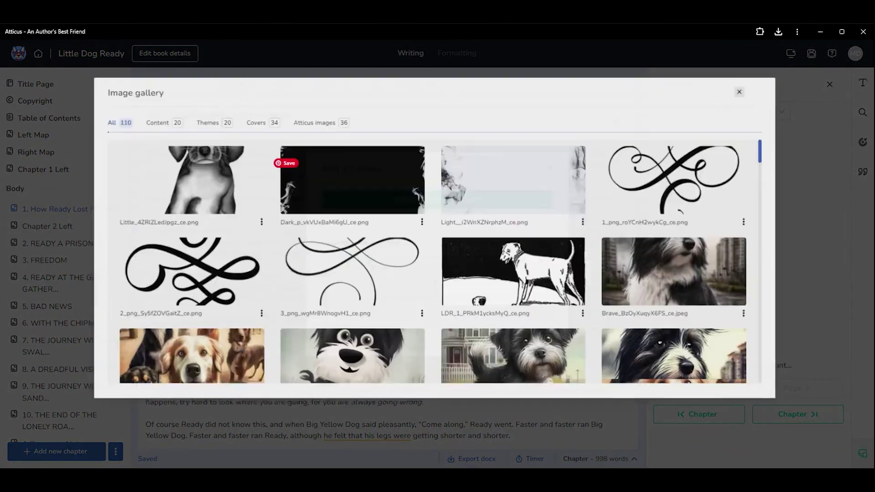
pyautogui.scroll(-3, 409, 267)
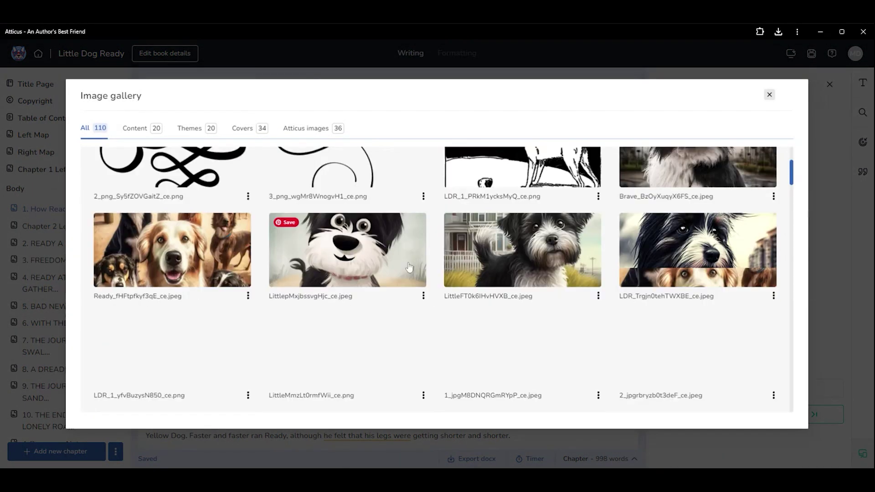
pyautogui.scroll(-10, 400, 260)
pyautogui.scroll(2, 385, 293)
pyautogui.click(385, 293)
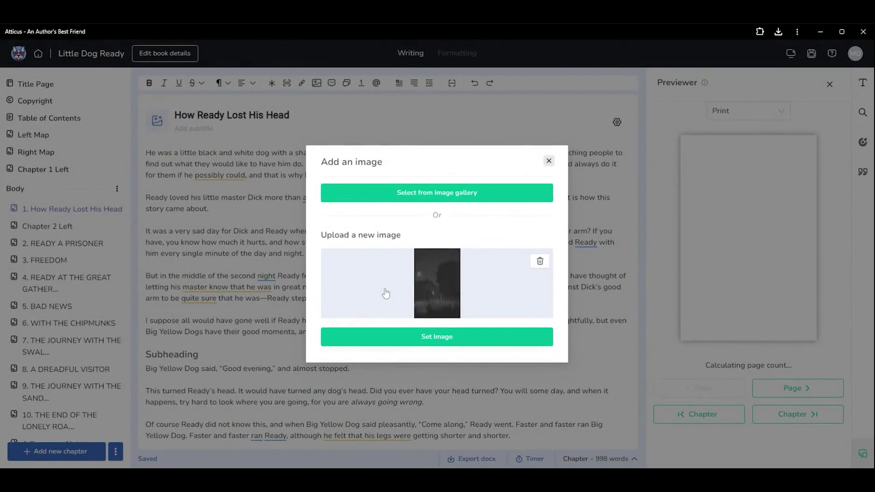
pyautogui.click(396, 336)
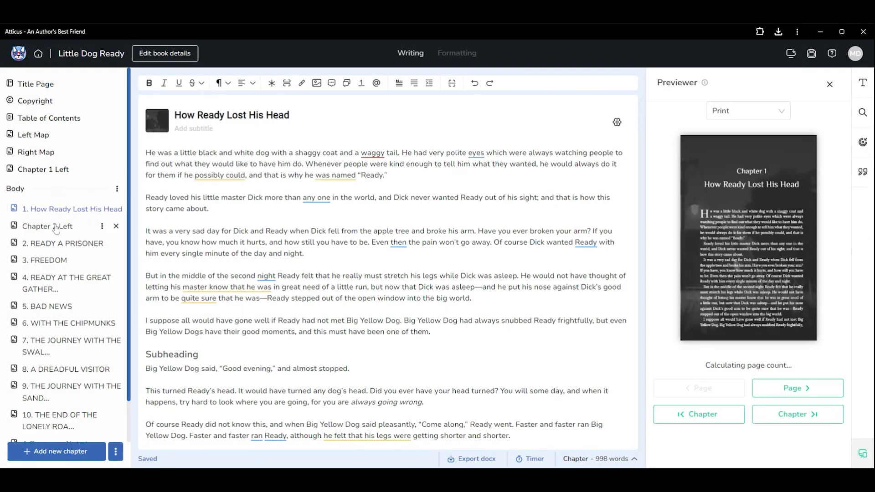
pyautogui.click(63, 243)
# Set the grey night-scene image as READY A PRISONER's chapter image and turn on Invert text color.
pyautogui.click(157, 122)
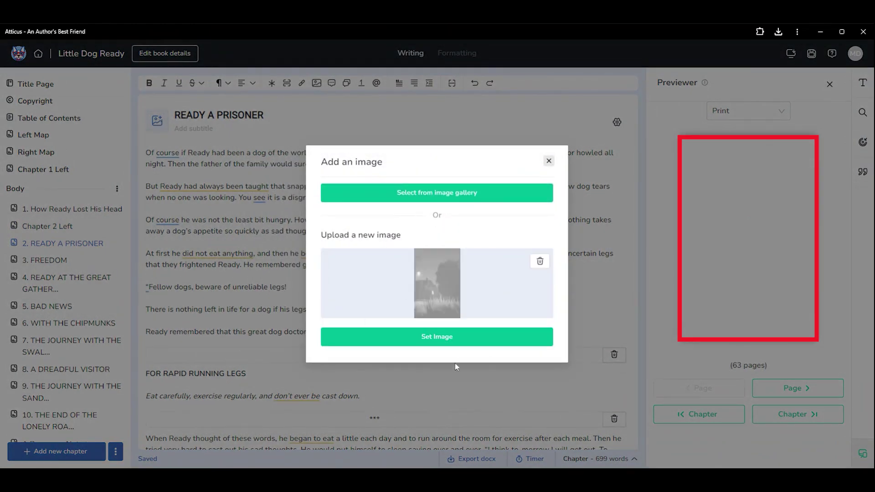
pyautogui.click(453, 341)
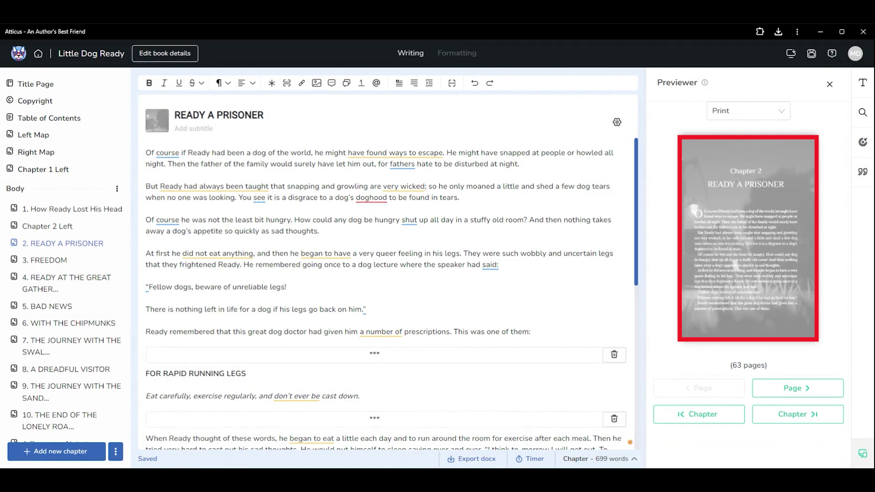
pyautogui.click(617, 124)
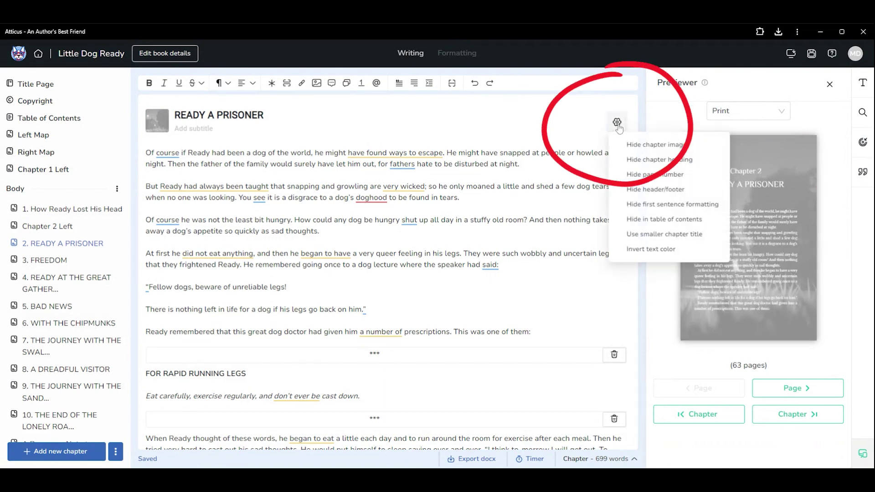
pyautogui.click(630, 249)
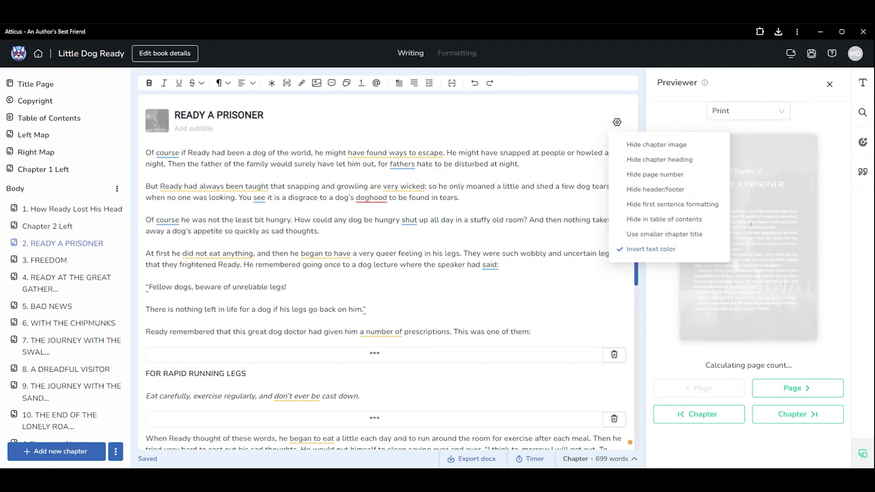
pyautogui.press('Escape')
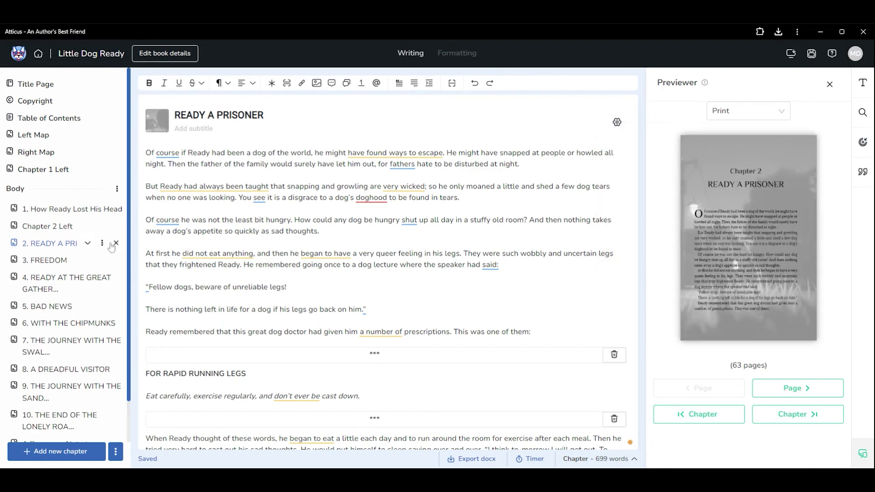
# Turn on Invert text color for the A Pawsome Note to Atticus Authors chapter.
pyautogui.scroll(-1, 68, 241)
pyautogui.click(39, 404)
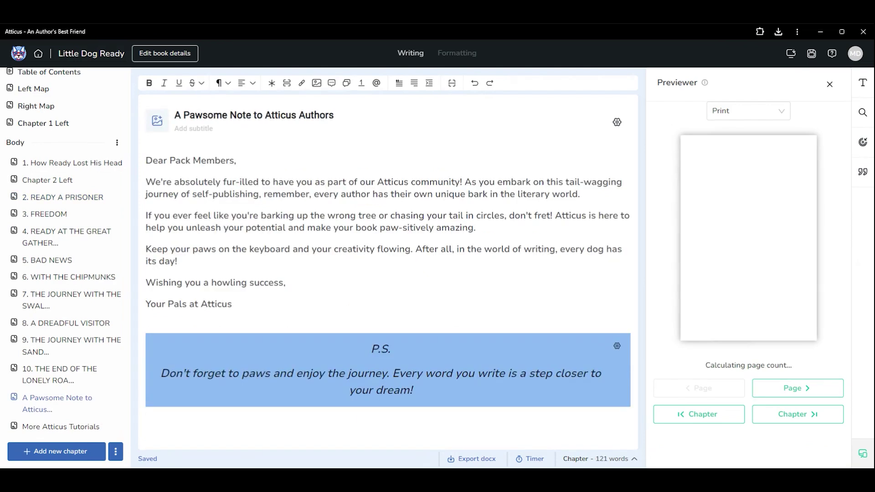
pyautogui.click(617, 123)
pyautogui.click(637, 249)
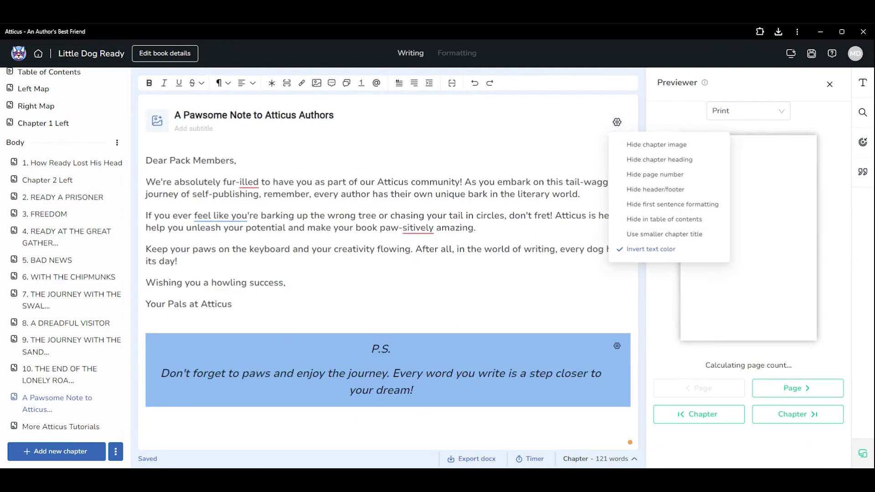
# Return to chapter 1, How Ready Lost His Head, and refresh the Previewer by hiding and reshowing it.
pyautogui.click(51, 167)
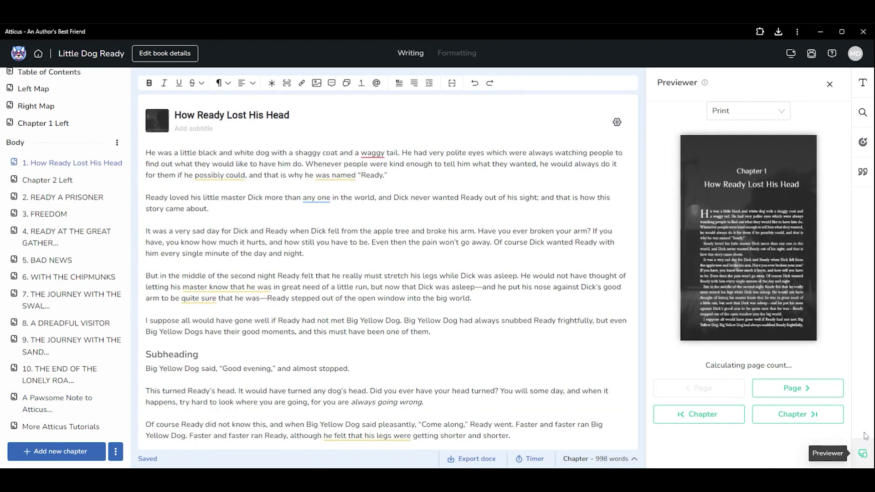
pyautogui.click(862, 454)
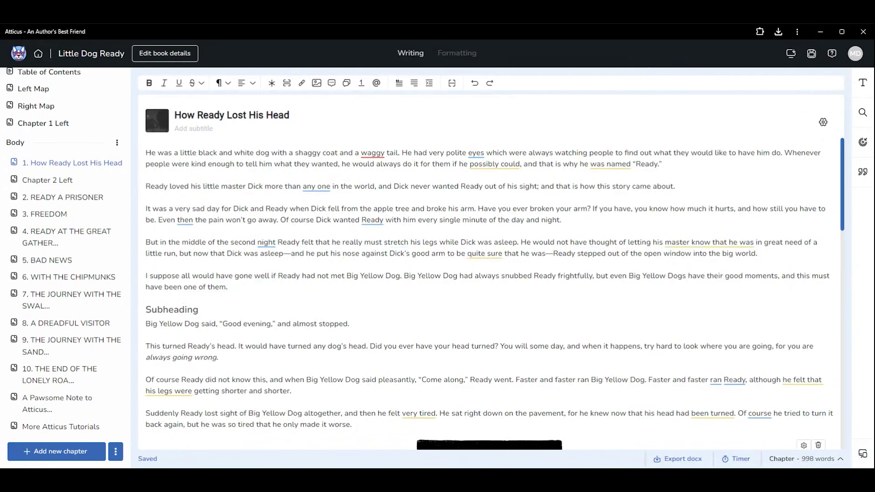
pyautogui.click(862, 454)
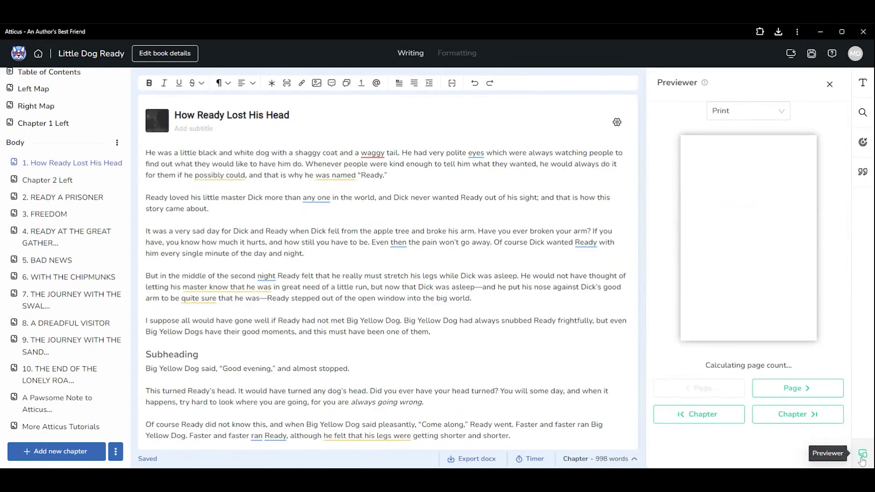
# Preview on iPad, viewing the full-bleed Chapter 1 Left page, then How Ready Lost His Head.
pyautogui.click(729, 114)
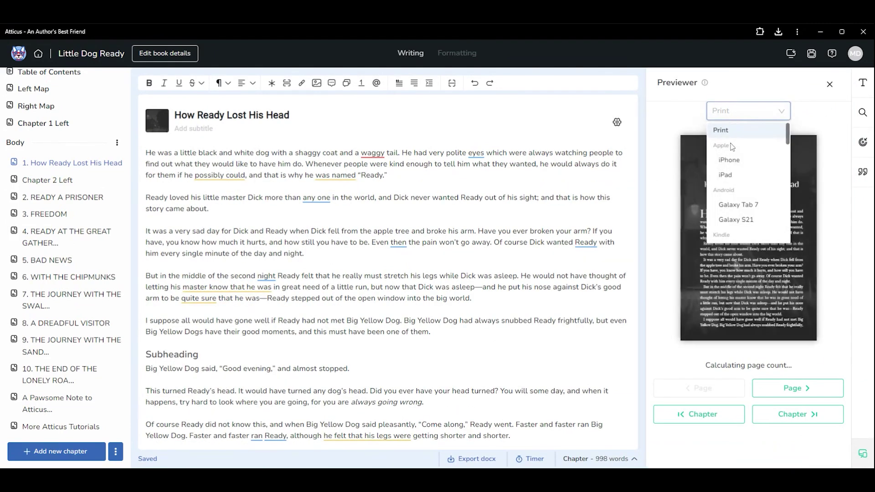
pyautogui.click(728, 178)
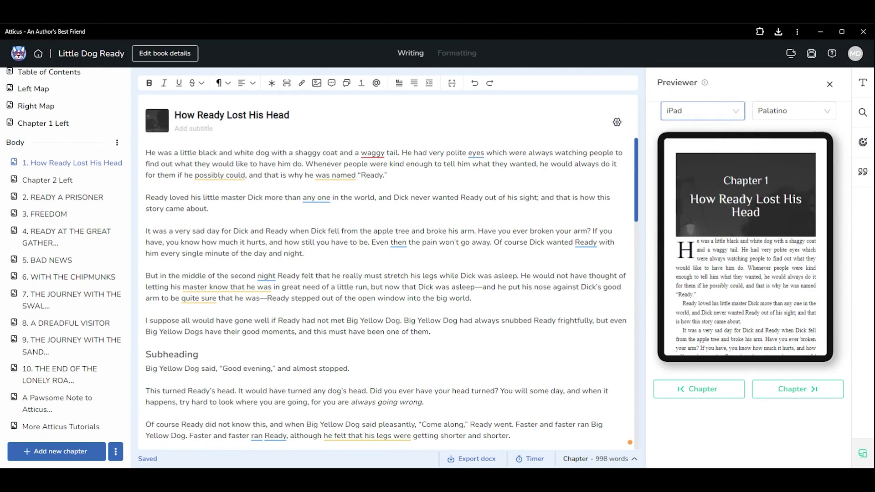
pyautogui.click(59, 124)
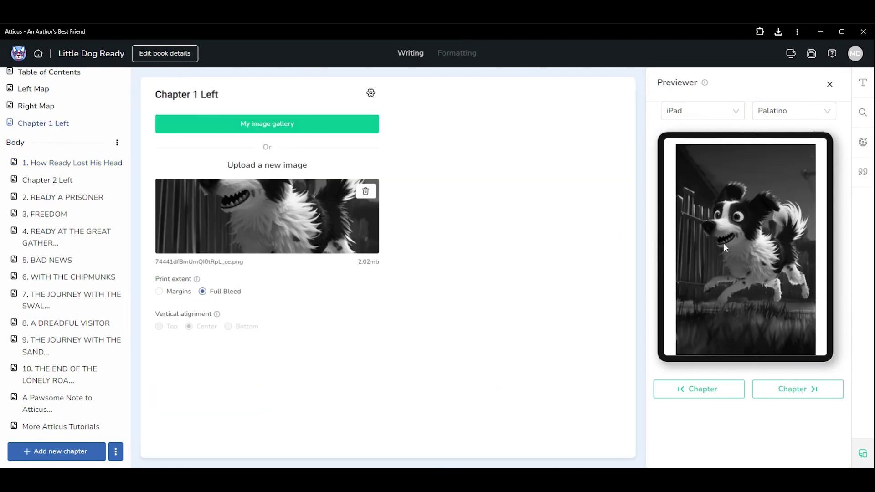
pyautogui.click(66, 169)
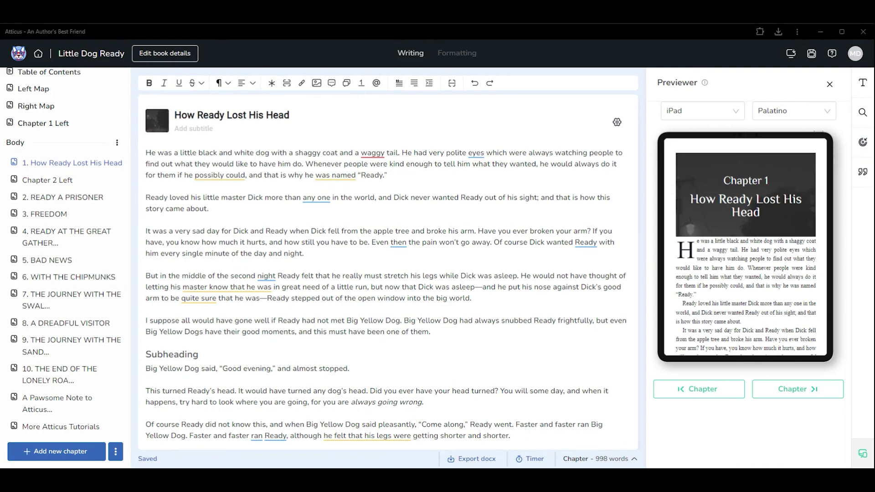
# Switch the chapter preview device to Print, then go to the book's details page.
pyautogui.click(703, 111)
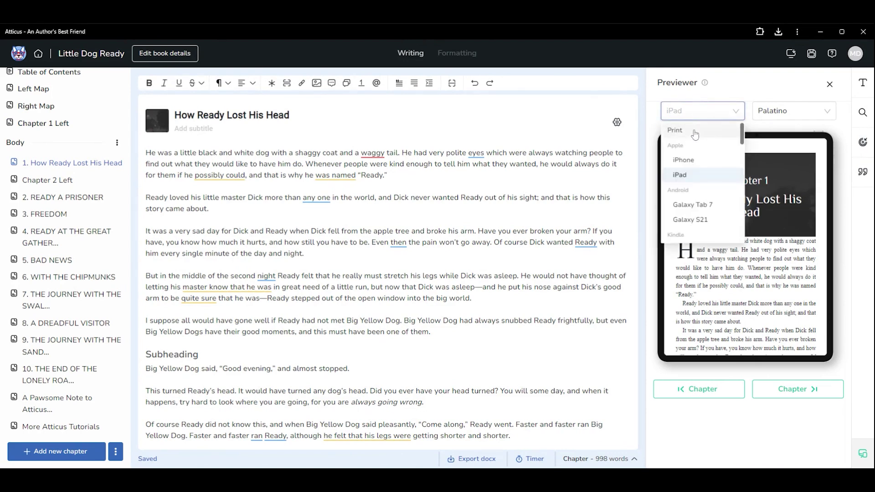
pyautogui.click(694, 132)
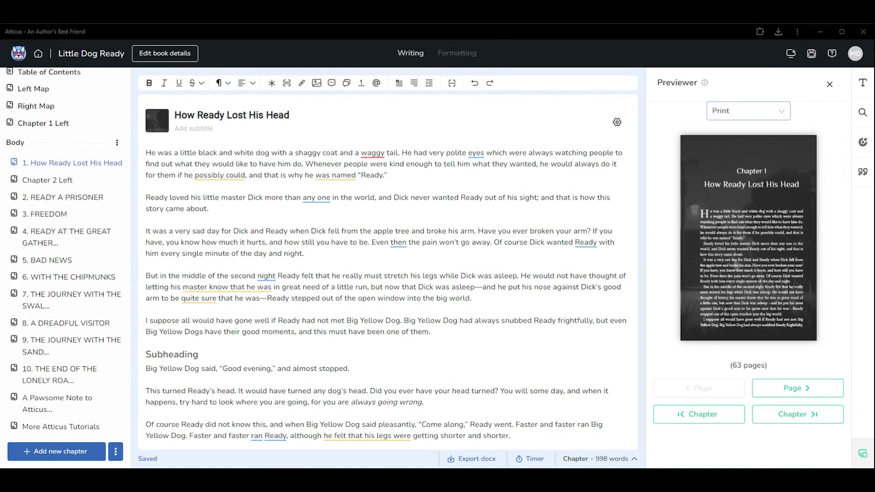
pyautogui.hotkey('alt', 'Tab')
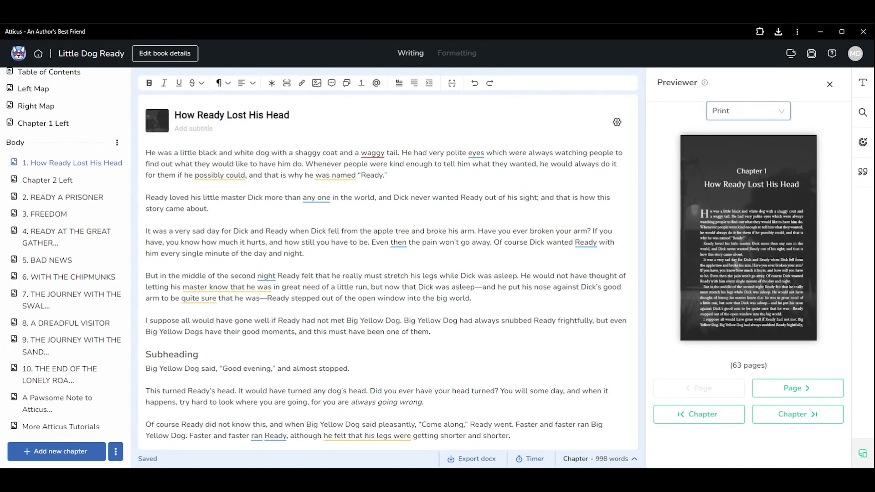
pyautogui.click(170, 54)
# Export Little Dog Ready as PDF and download the finished export.
pyautogui.click(758, 188)
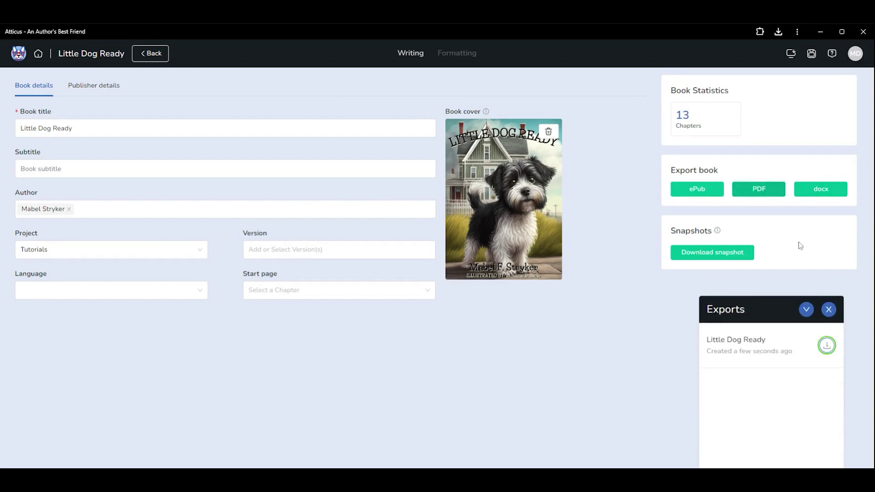
pyautogui.click(828, 346)
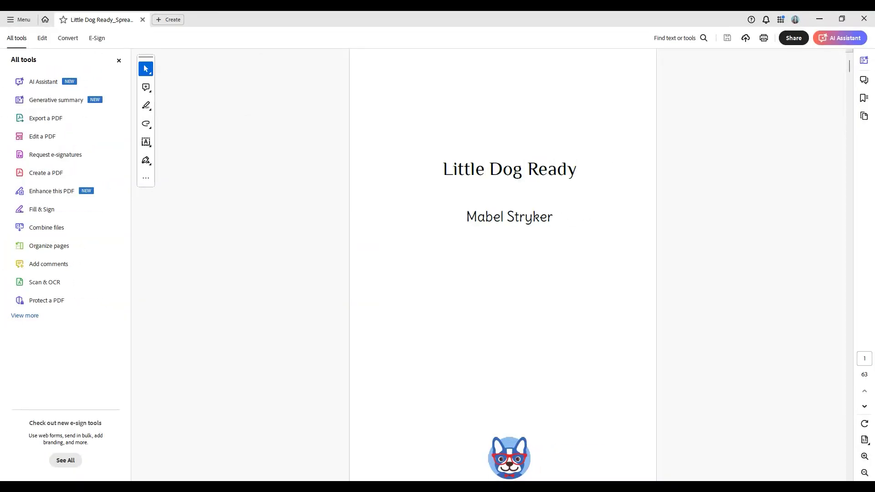
pyautogui.click(864, 472)
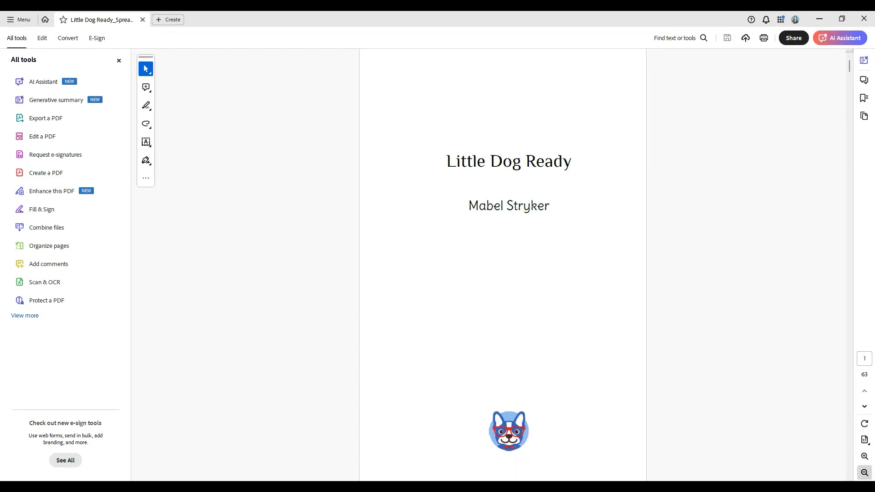
pyautogui.click(865, 472)
pyautogui.click(864, 472)
pyautogui.scroll(-5, 487, 264)
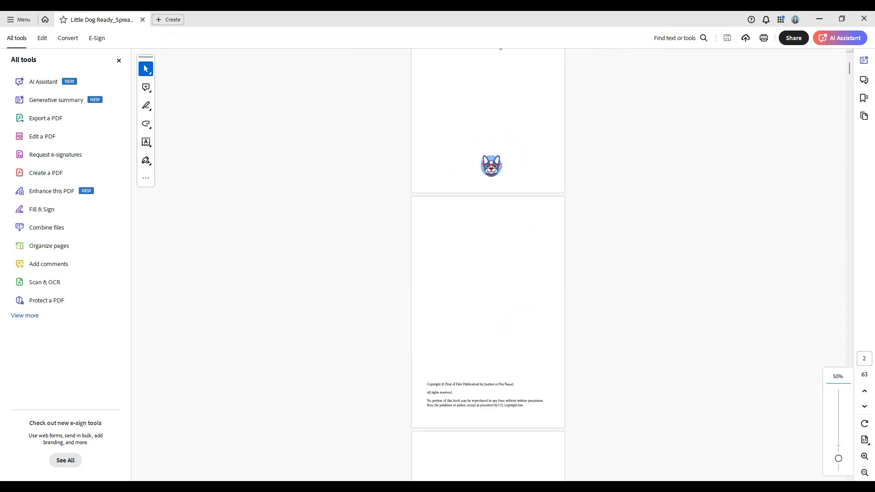
pyautogui.scroll(-5, 487, 264)
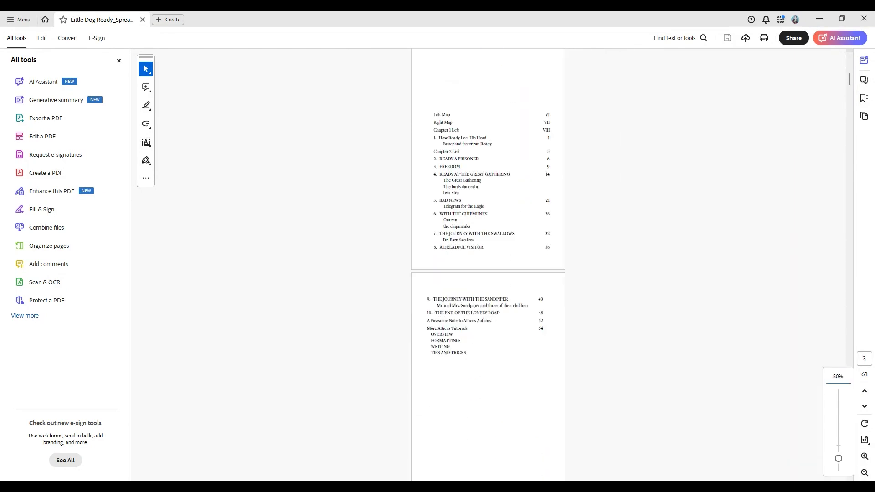
pyautogui.scroll(8, 487, 264)
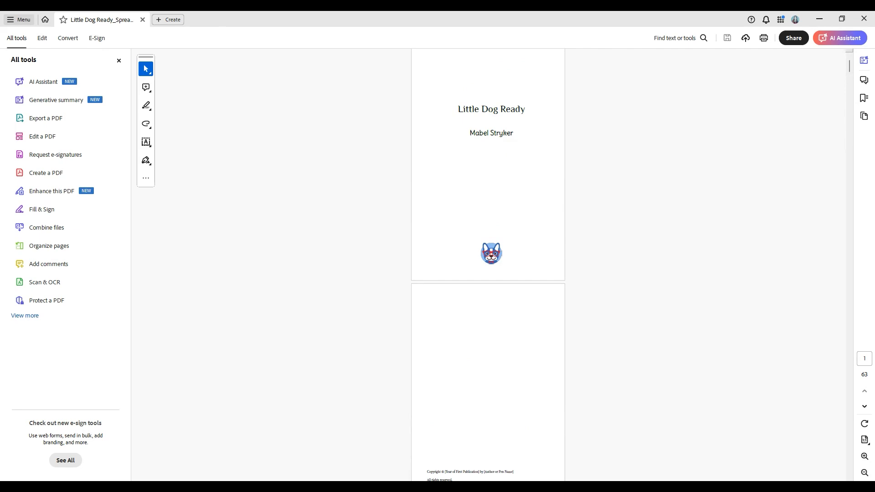
pyautogui.click(18, 19)
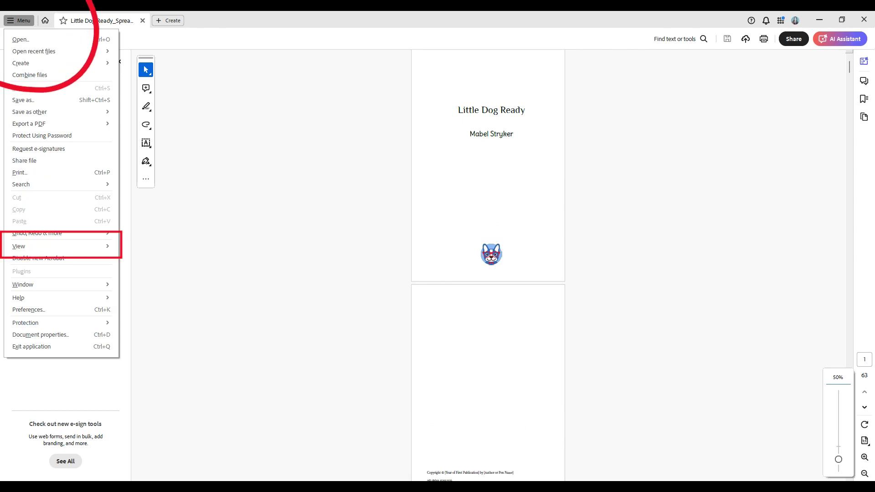
# Set Acrobat's page display to Two-page view with Show cover page enabled.
pyautogui.click(18, 246)
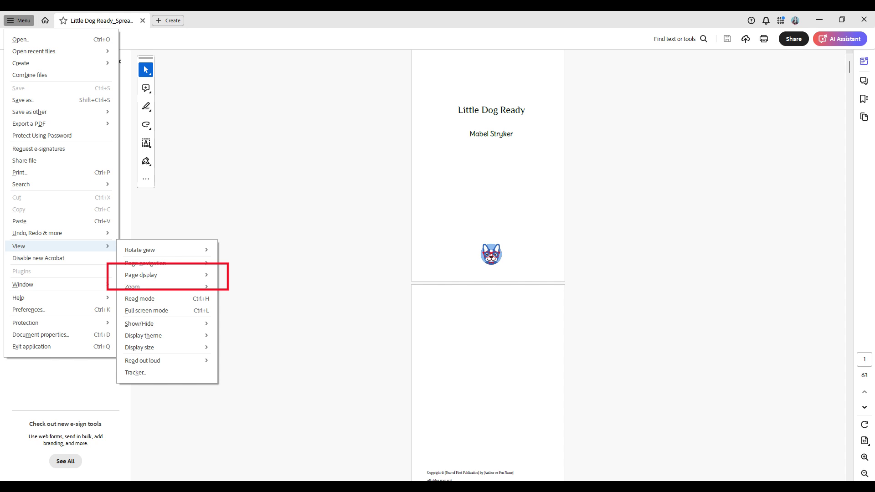
pyautogui.click(141, 275)
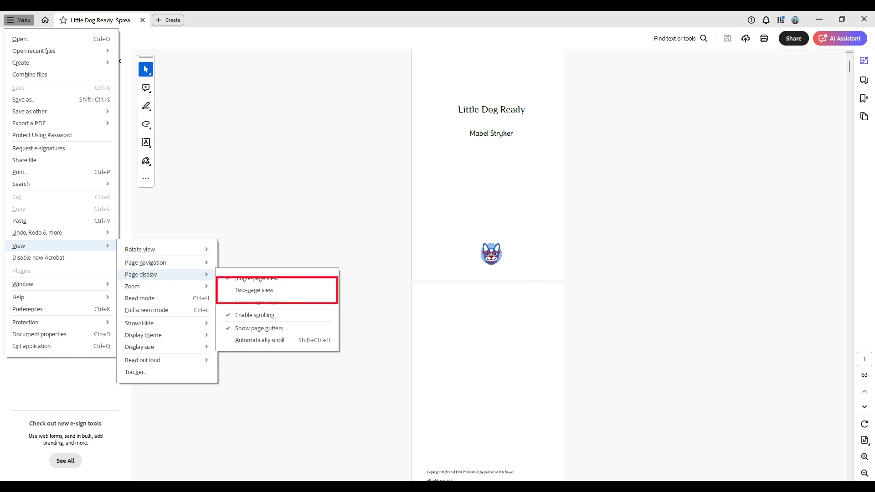
pyautogui.click(257, 302)
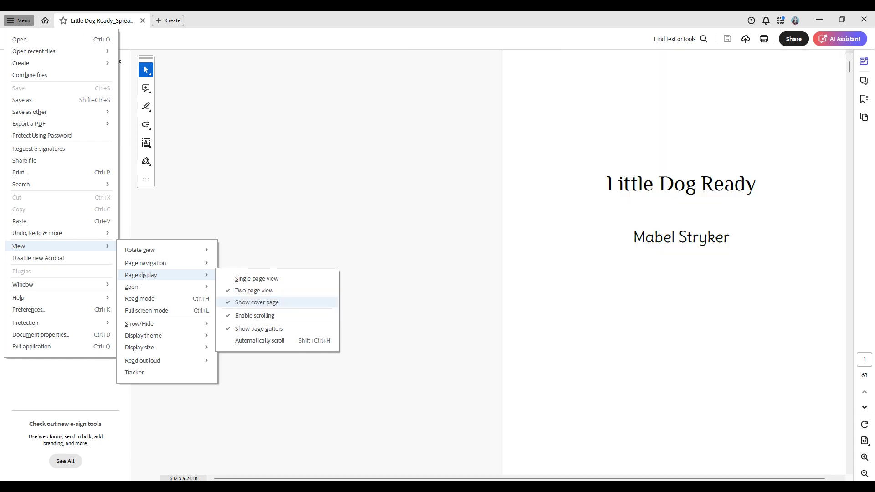
pyautogui.click(257, 302)
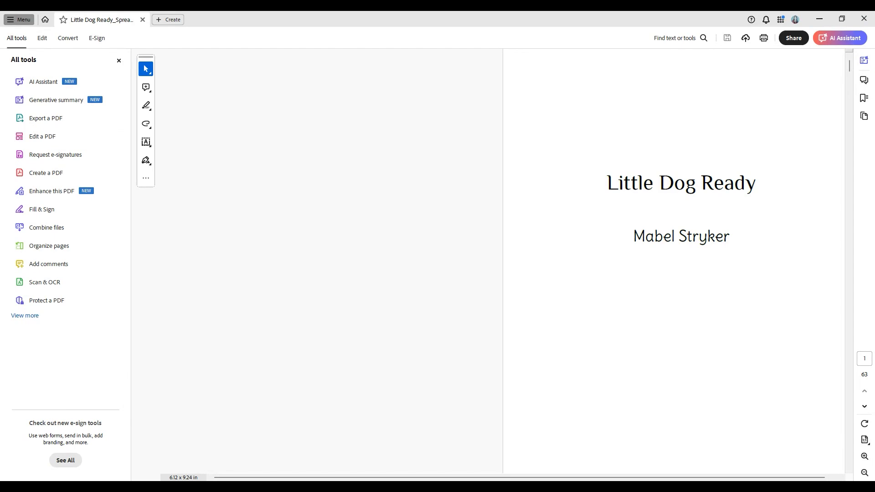
# At 50% zoom, scroll past the map and Chapter 1 spreads to pages 2–3, zooming in briefly to check.
pyautogui.click(864, 473)
pyautogui.click(864, 472)
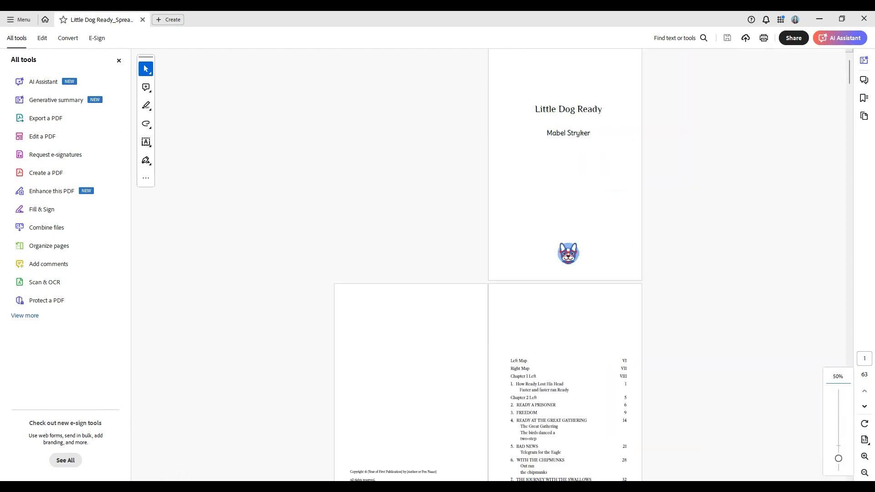
pyautogui.scroll(-4, 487, 264)
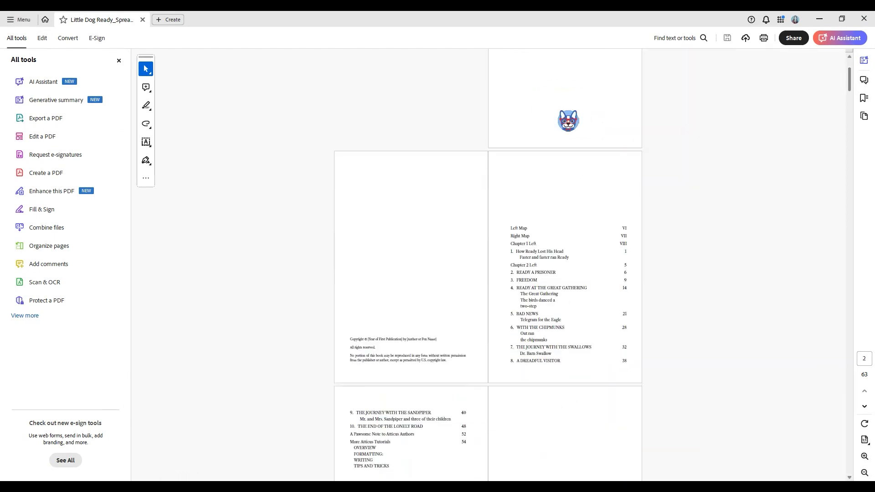
pyautogui.scroll(-7, 488, 264)
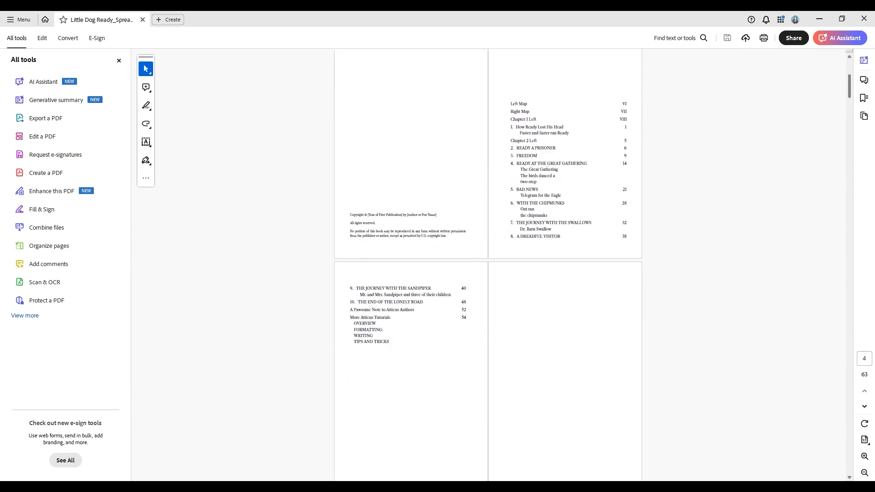
pyautogui.scroll(-6, 487, 264)
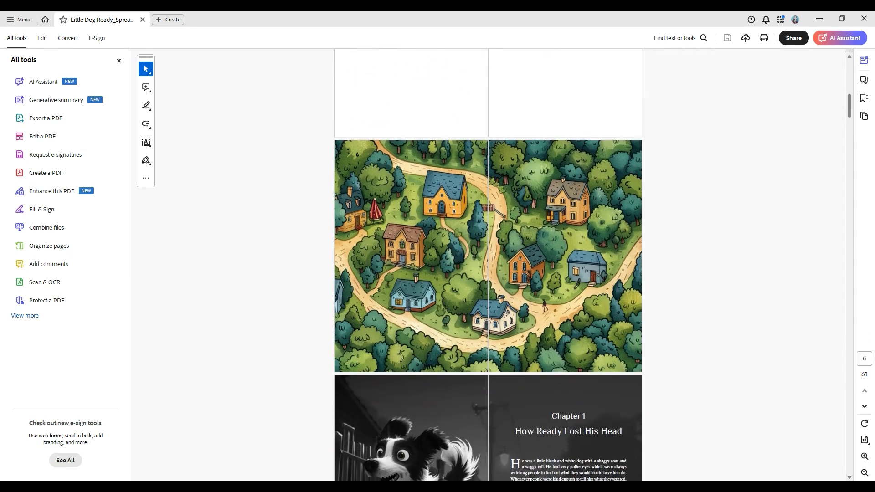
pyautogui.scroll(-2, 487, 265)
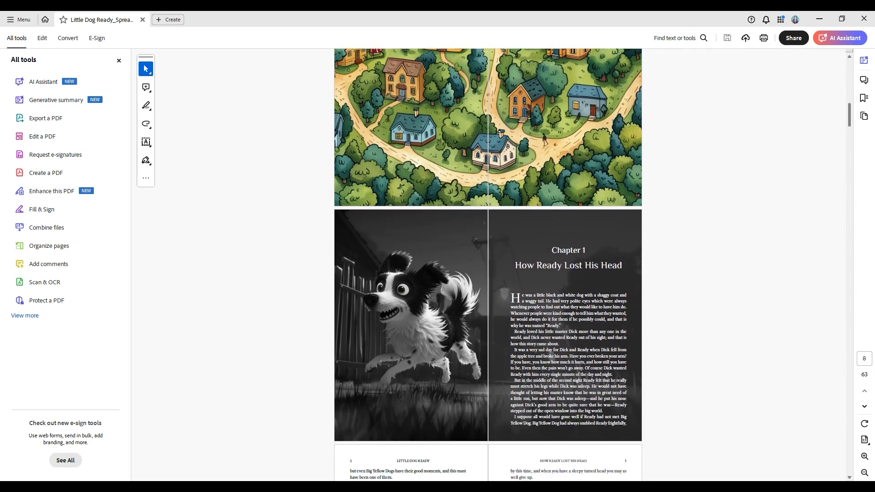
pyautogui.scroll(-6, 488, 265)
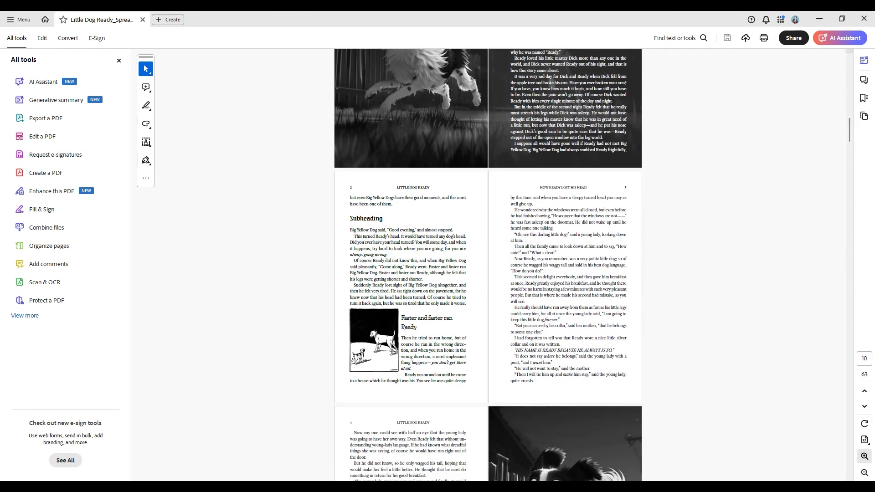
pyautogui.click(864, 456)
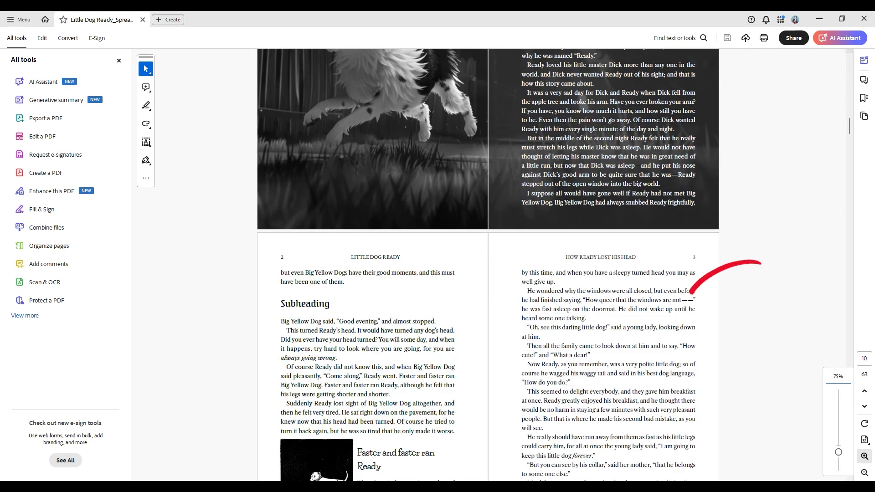
pyautogui.moveTo(838, 452); pyautogui.dragTo(837, 447)
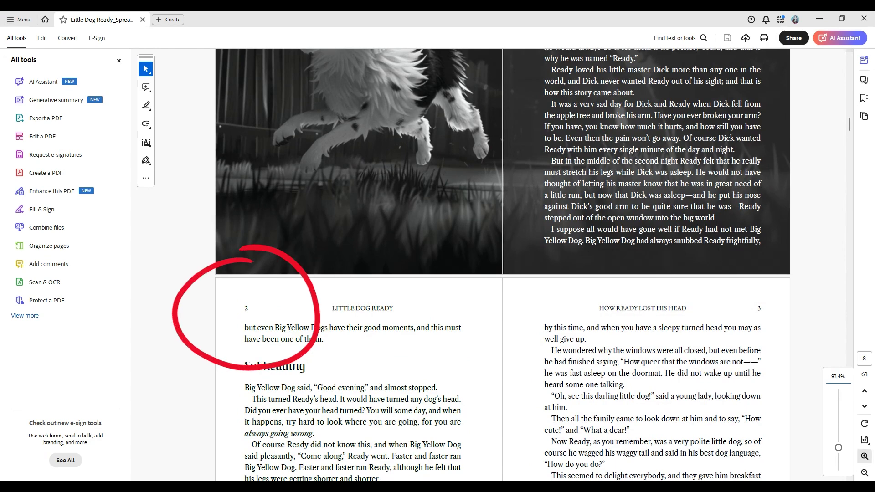
pyautogui.hotkey('ctrl', '-')
pyautogui.hotkey('ctrl', '-')
pyautogui.hotkey('ctrl', '-')
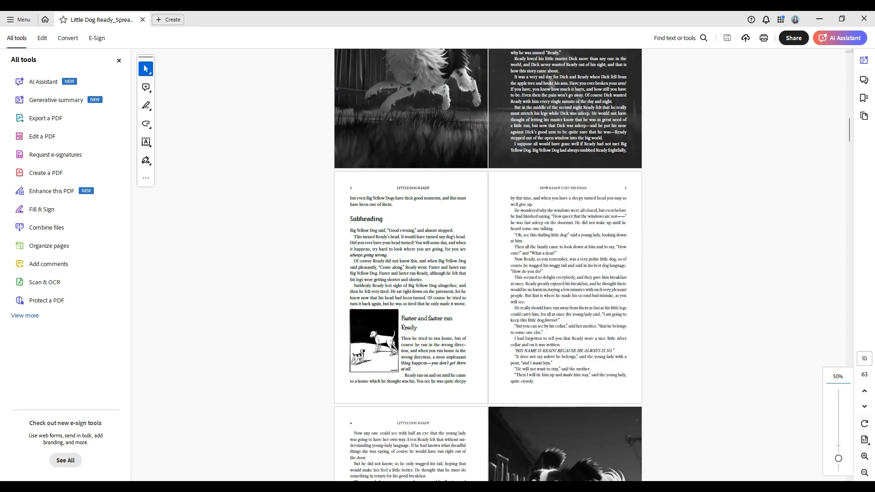